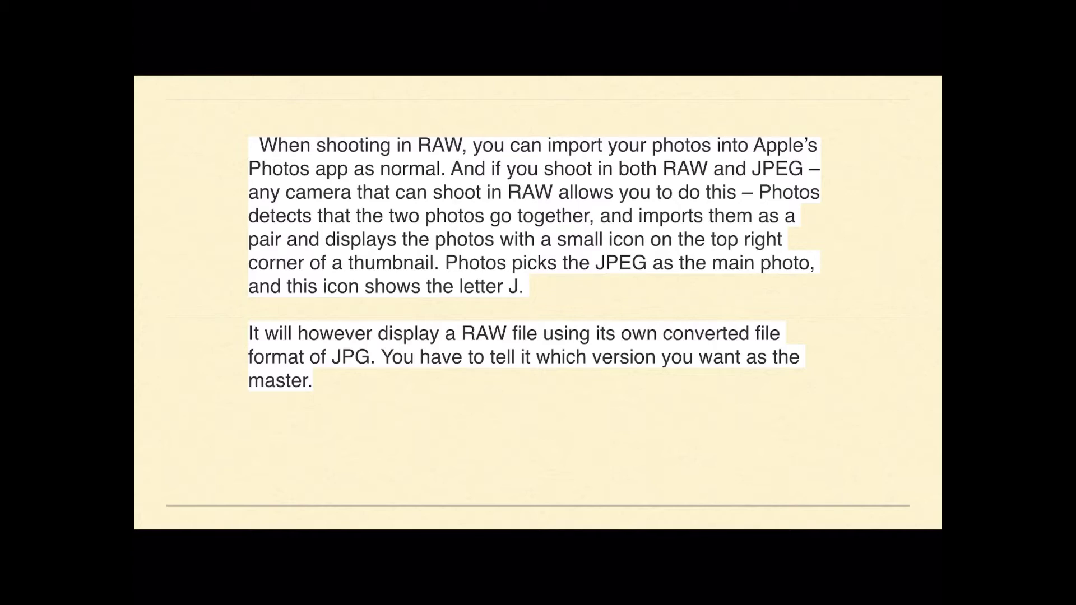
Advance the presentation to the slide about editing RAW photos
key("Right")
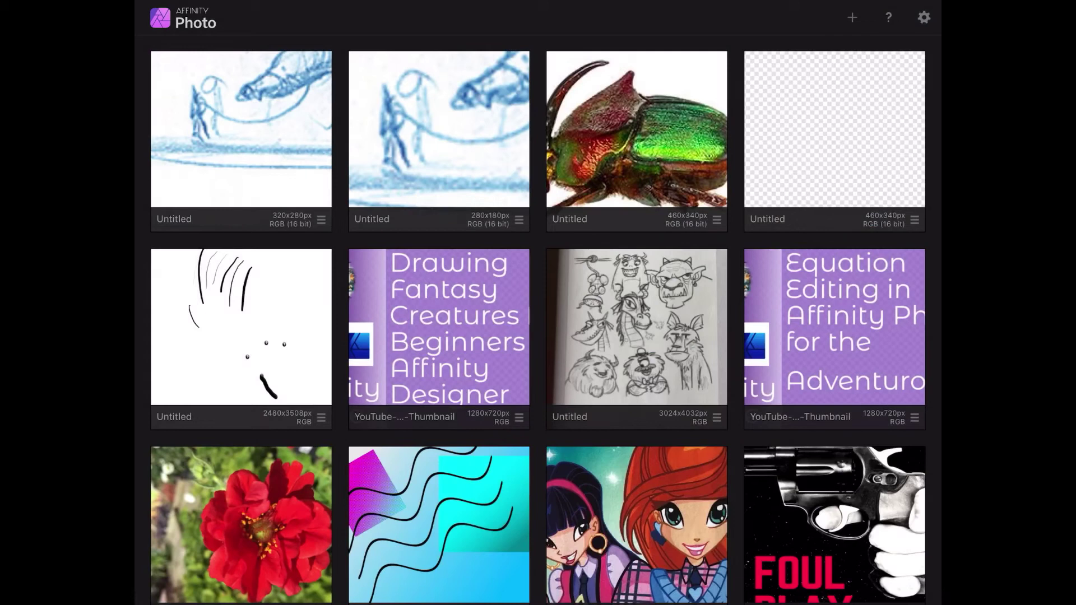
Import from Photos, open the Recents album and scroll to the RAW beach shots
left_click(852, 18)
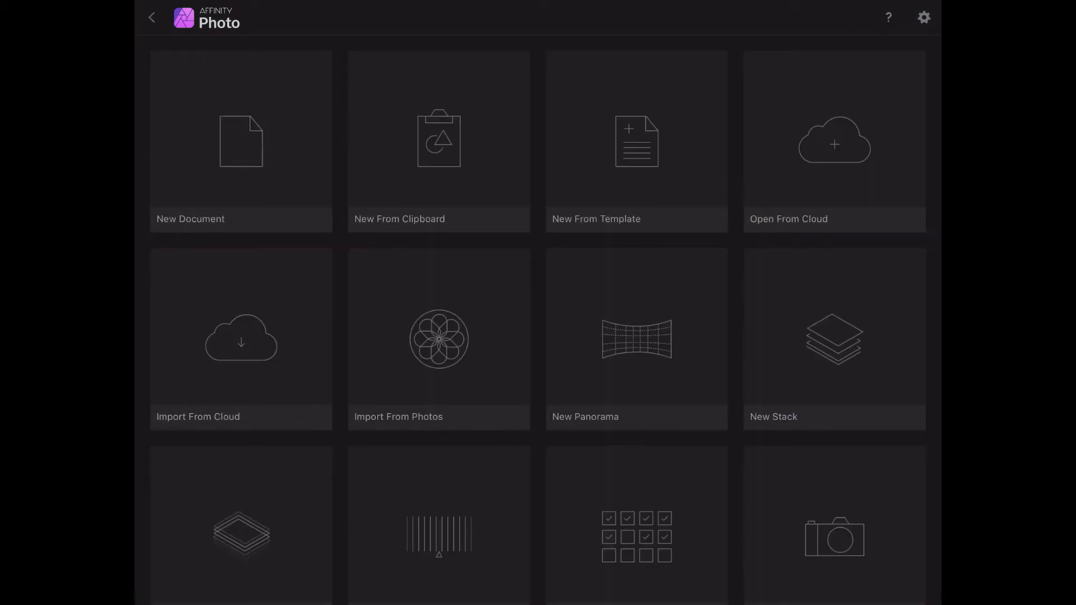
left_click(439, 339)
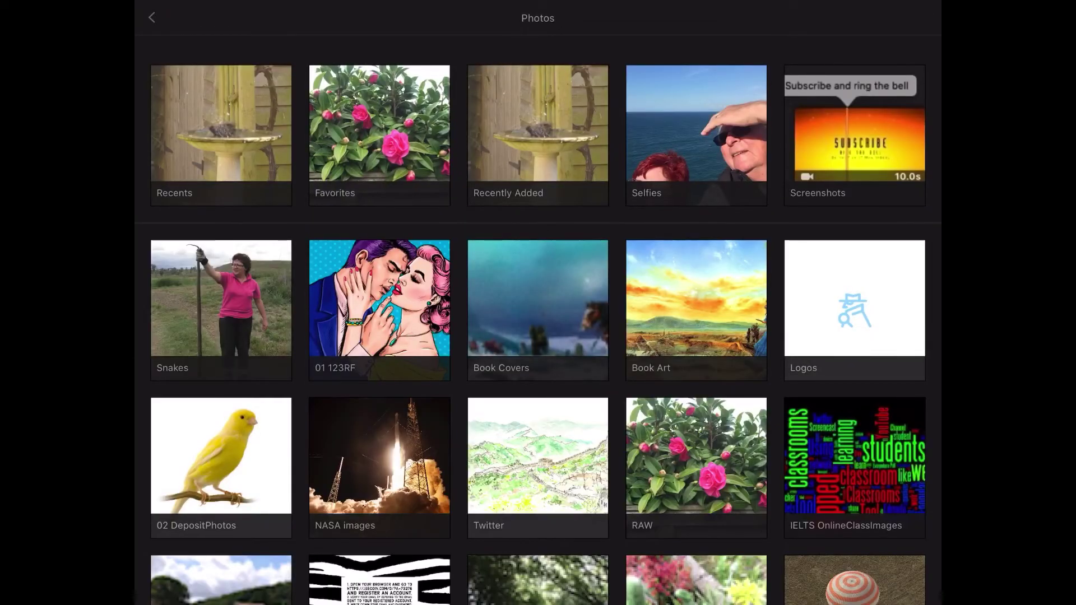
left_click(217, 115)
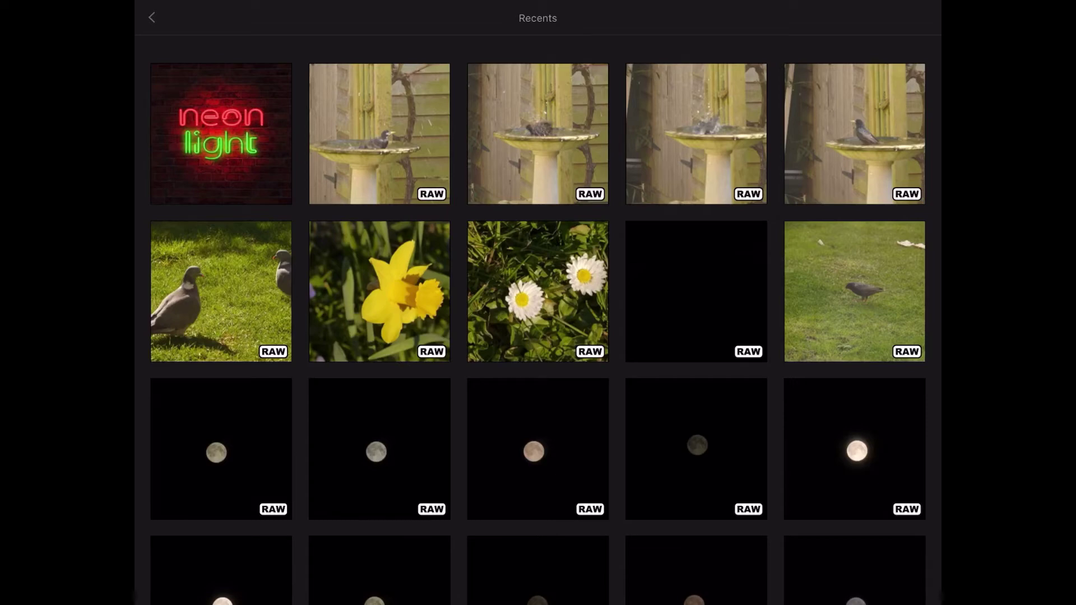
scroll(883, 292, "down", 10)
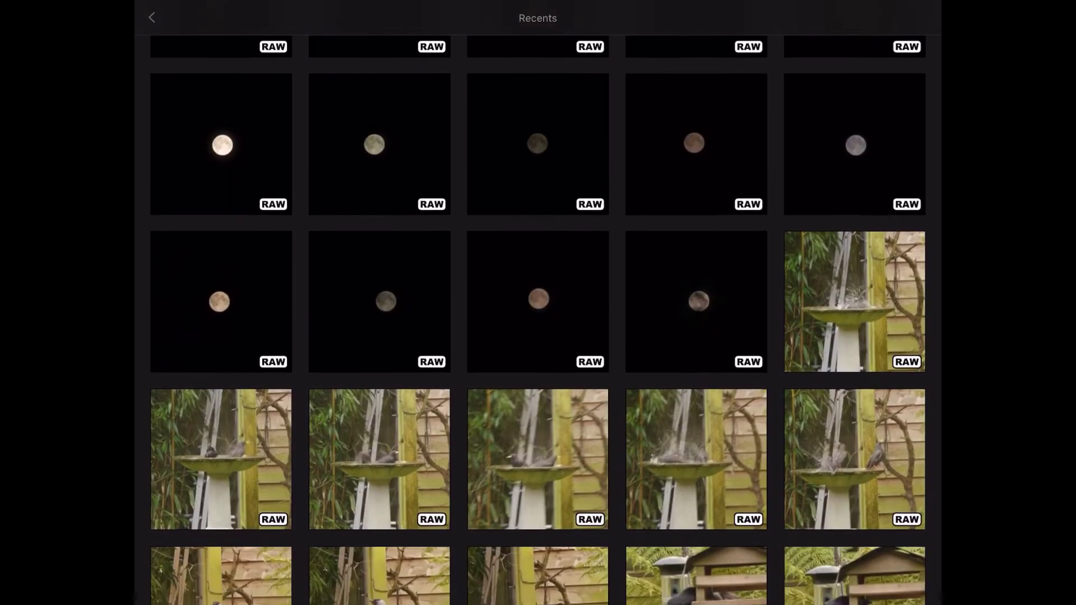
scroll(883, 292, "down", 15)
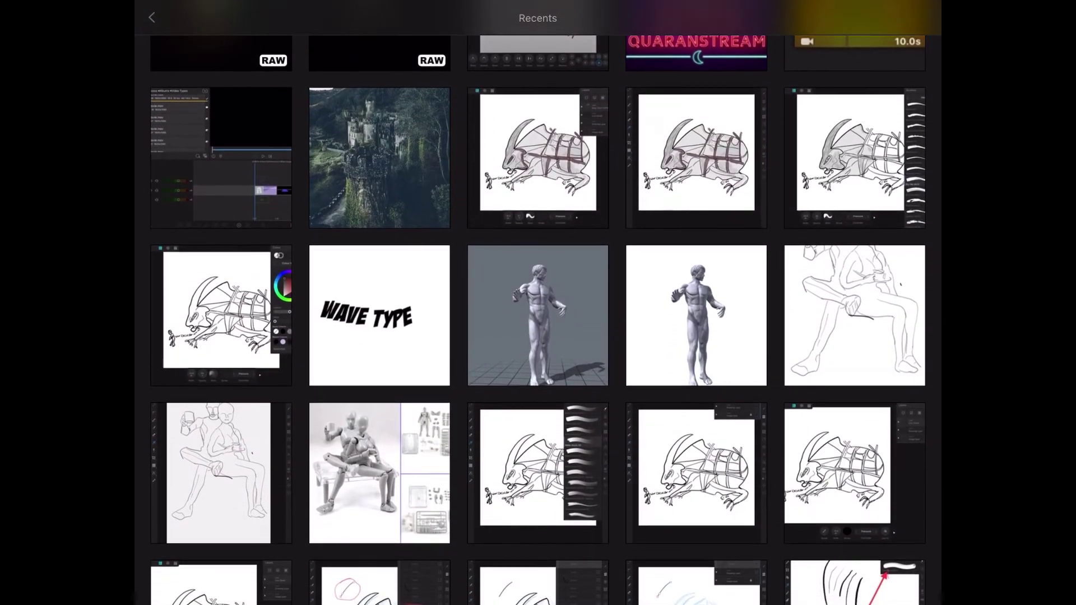
scroll(538, 303, "down", 5)
scroll(539, 303, "down", 10)
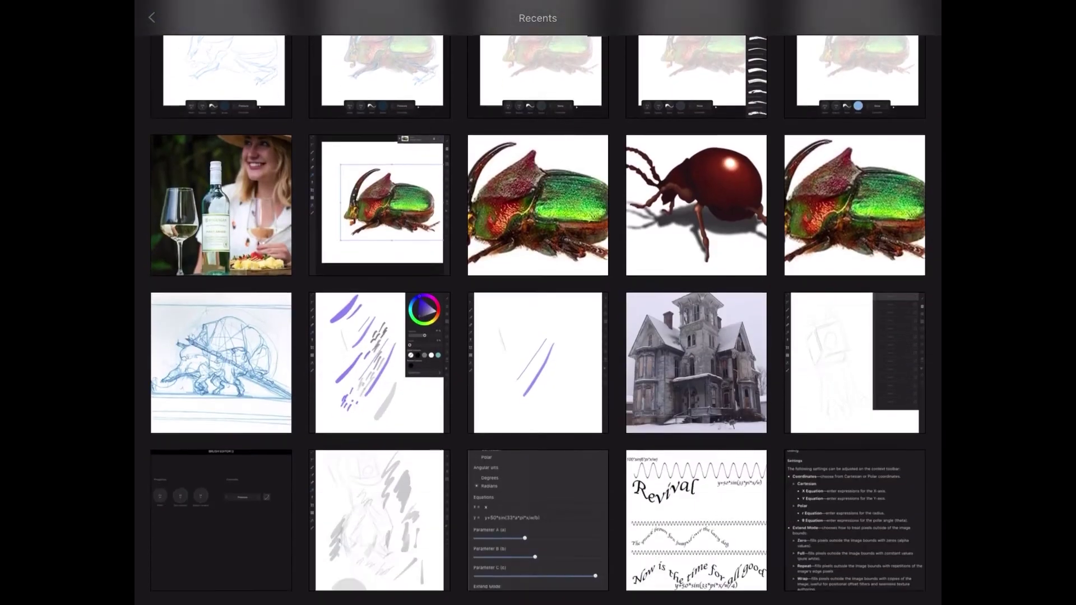
scroll(905, 305, "down", 10)
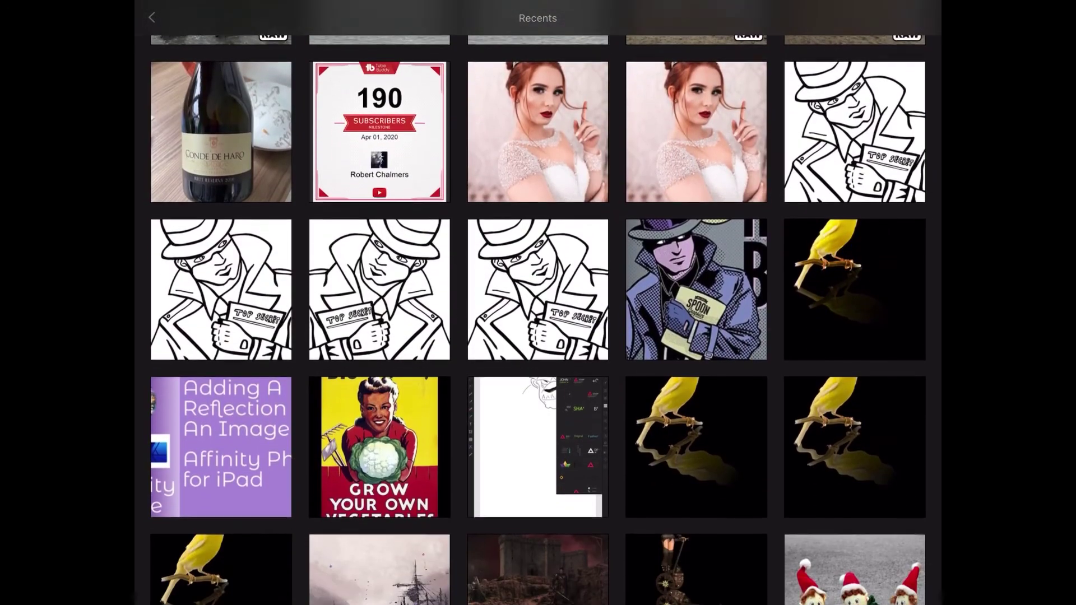
scroll(905, 306, "up", 4)
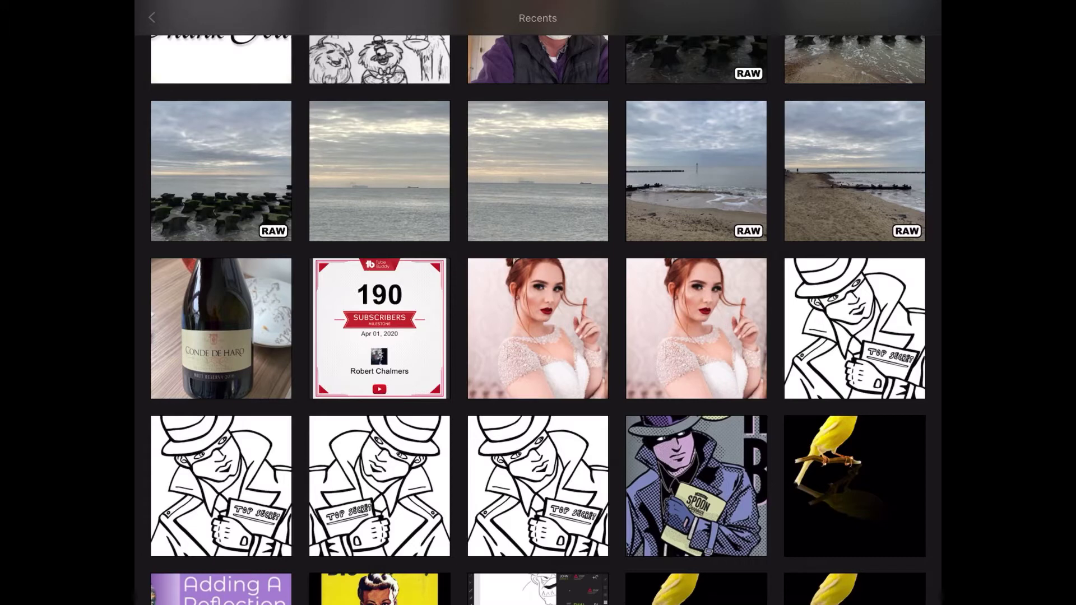
scroll(539, 303, "down", 2)
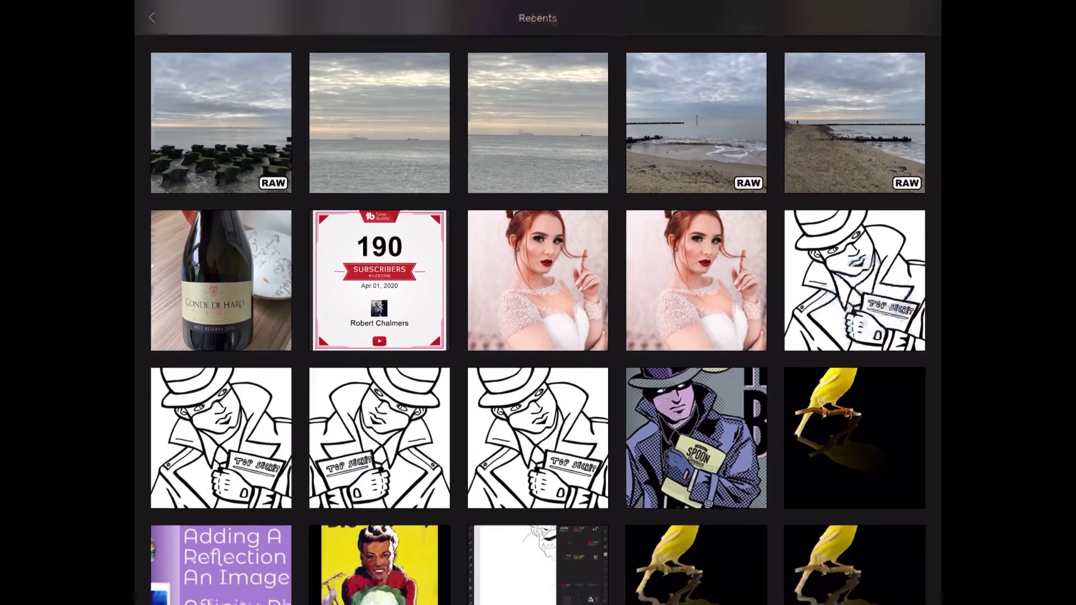
Open the first RAW beach photo in the Develop persona, then close it
left_click(289, 101)
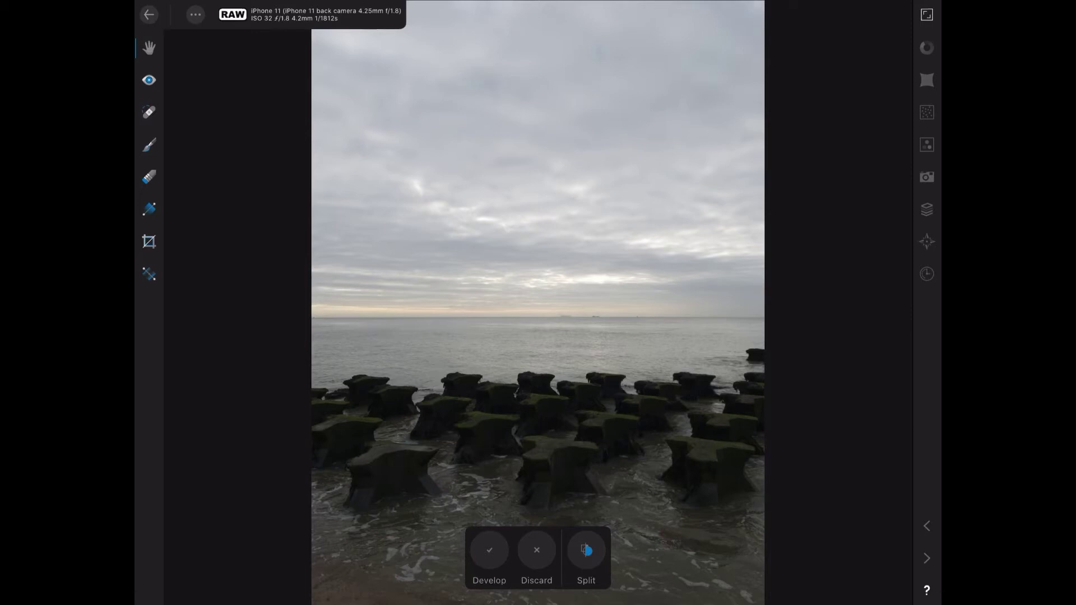
left_click(148, 15)
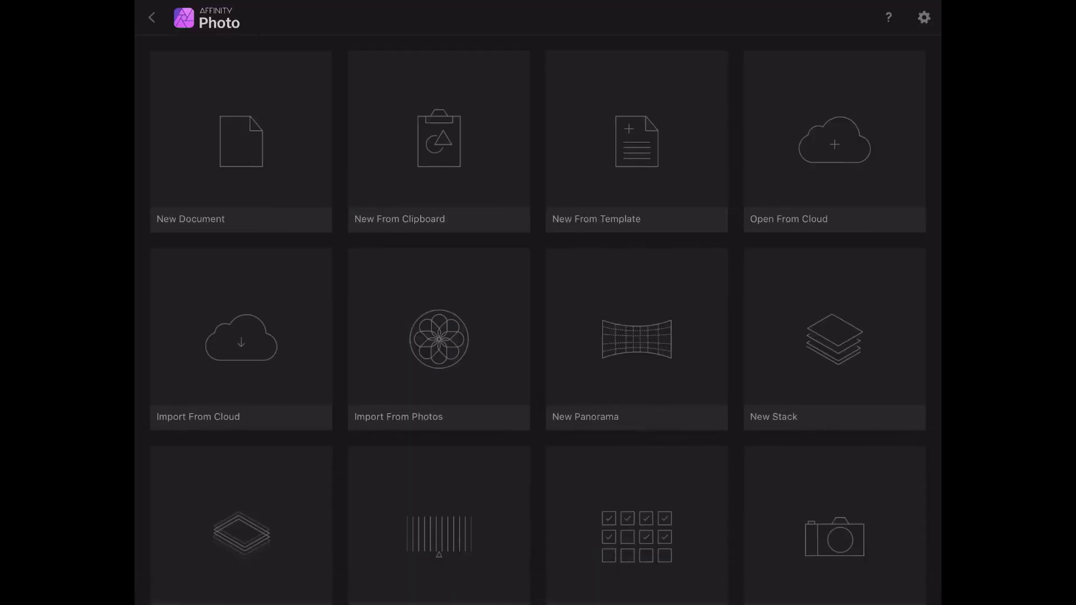
Return to Import From Photos and open the Recents album again
left_click(439, 339)
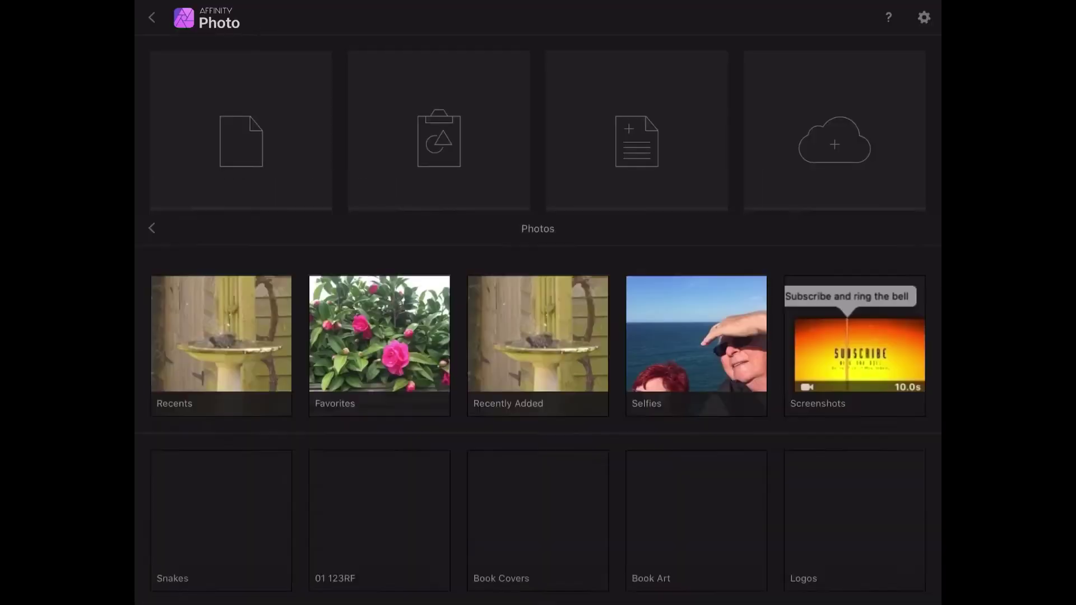
left_click(235, 128)
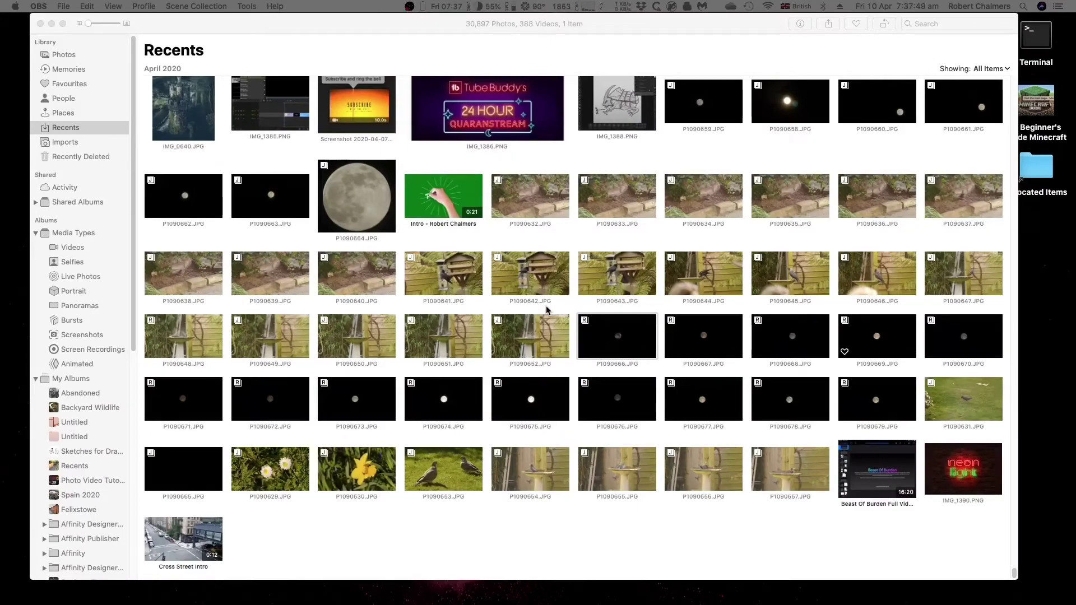
Scroll Apple Photos' Recents to the April 2020 garden and moon RAW+JPEG pairs
scroll(548, 310, "up", 3)
scroll(547, 310, "up", 3)
scroll(548, 310, "down", 5)
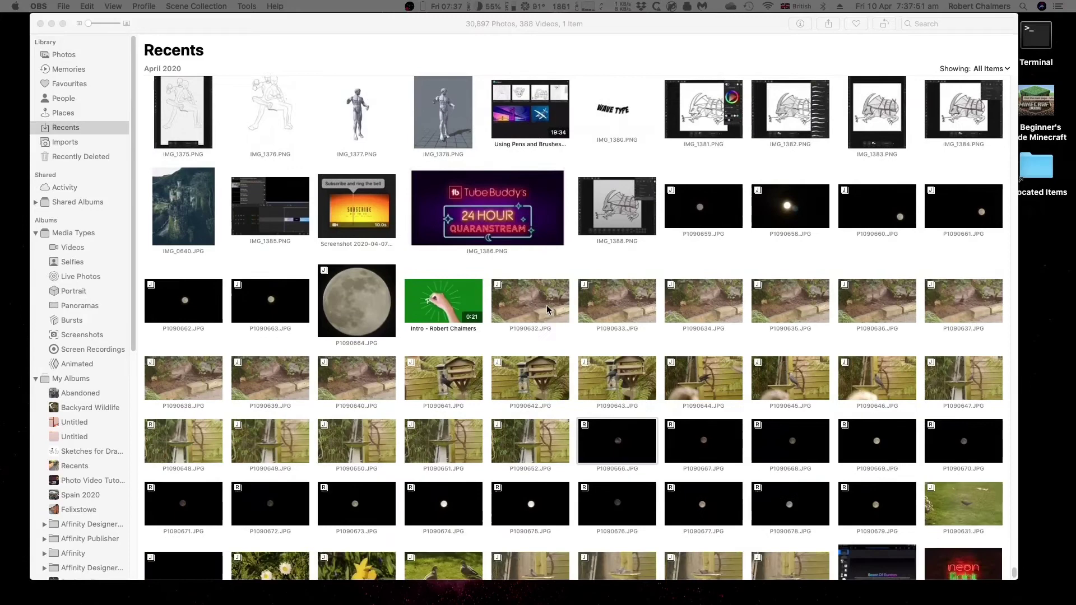
scroll(545, 310, "down", 1)
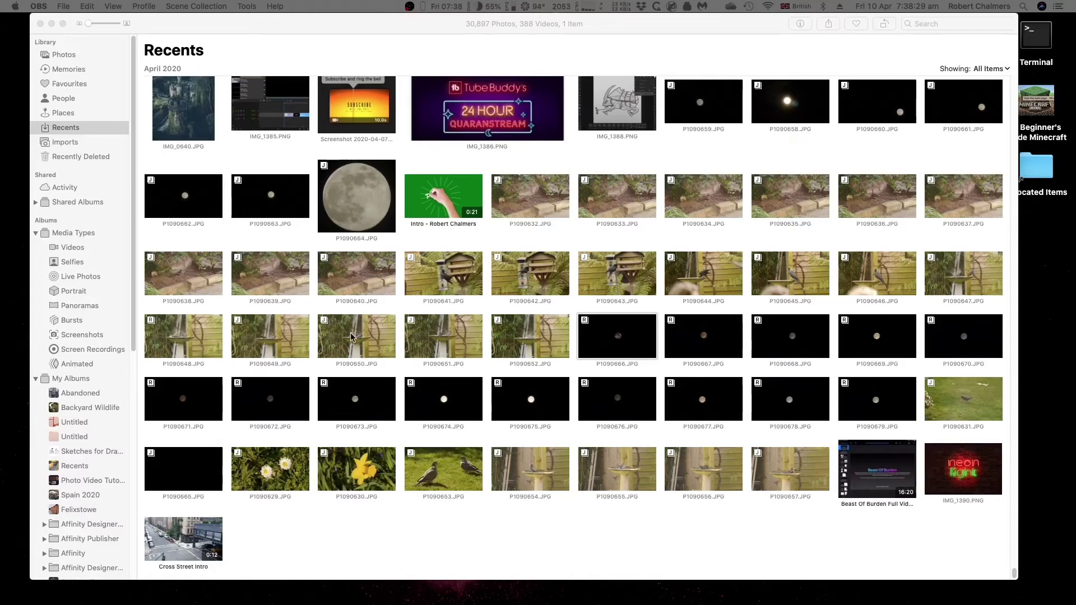
Use RAW as original for P1090650 and view its Info: 14.9 MB RW2, Panasonic DMC-G5
left_click(348, 335)
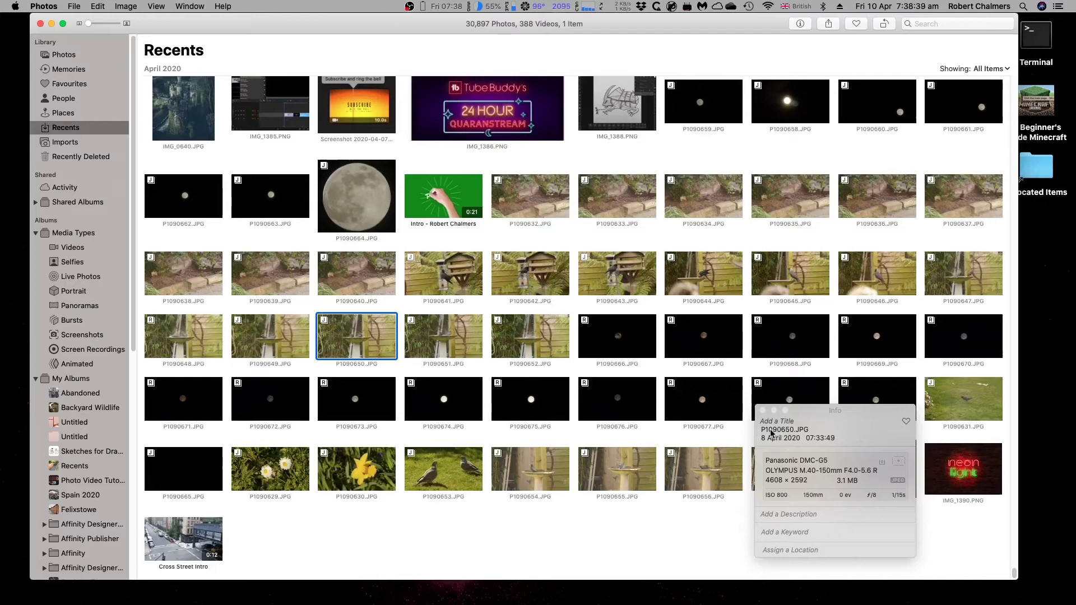
mouse_move(343, 337)
right_click(357, 345)
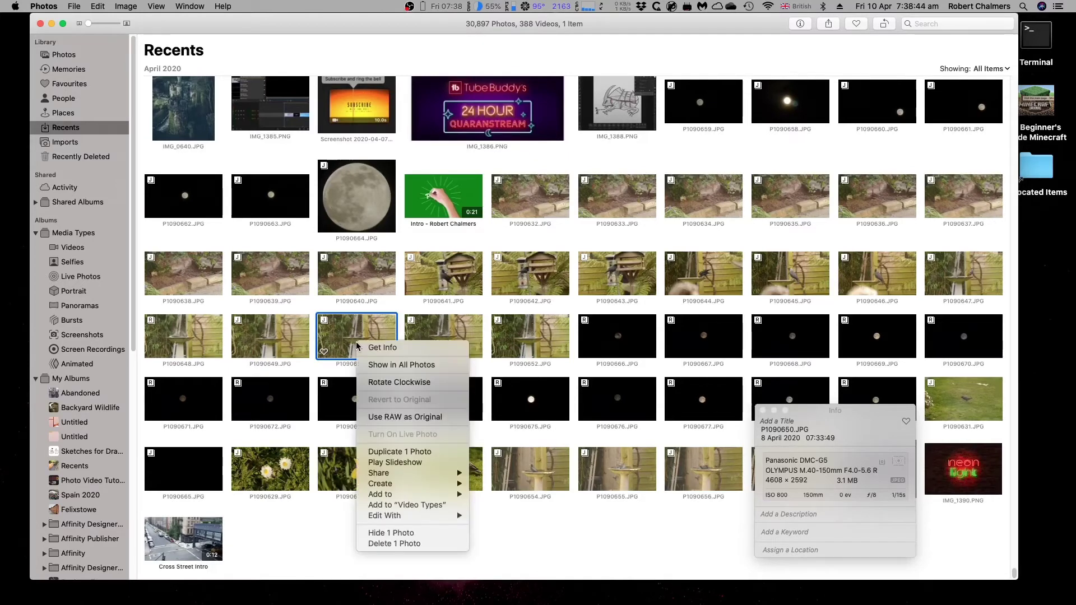
left_click(400, 418)
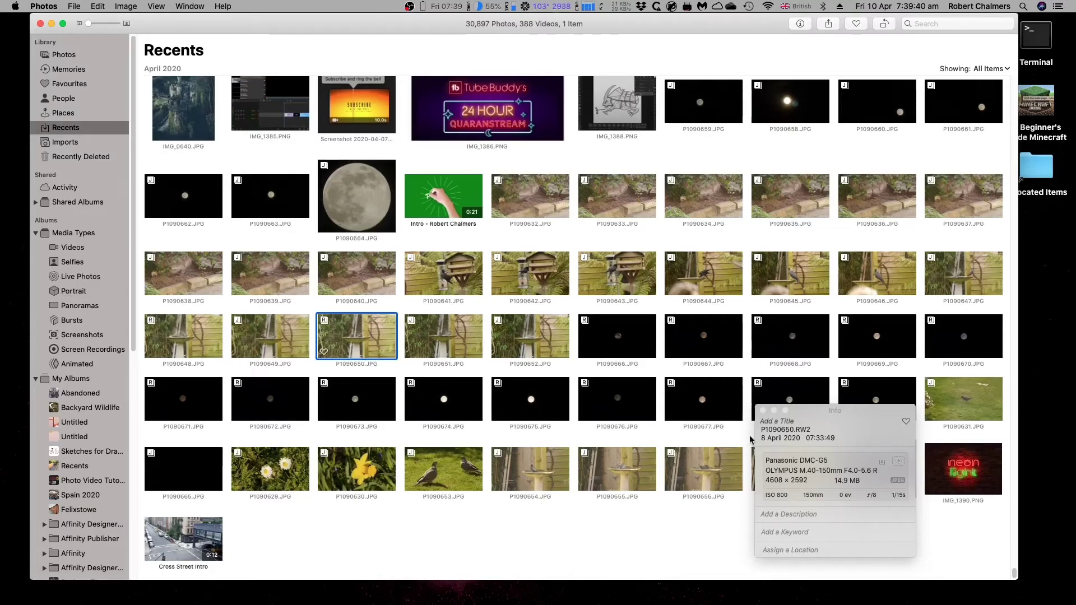
left_click(822, 418)
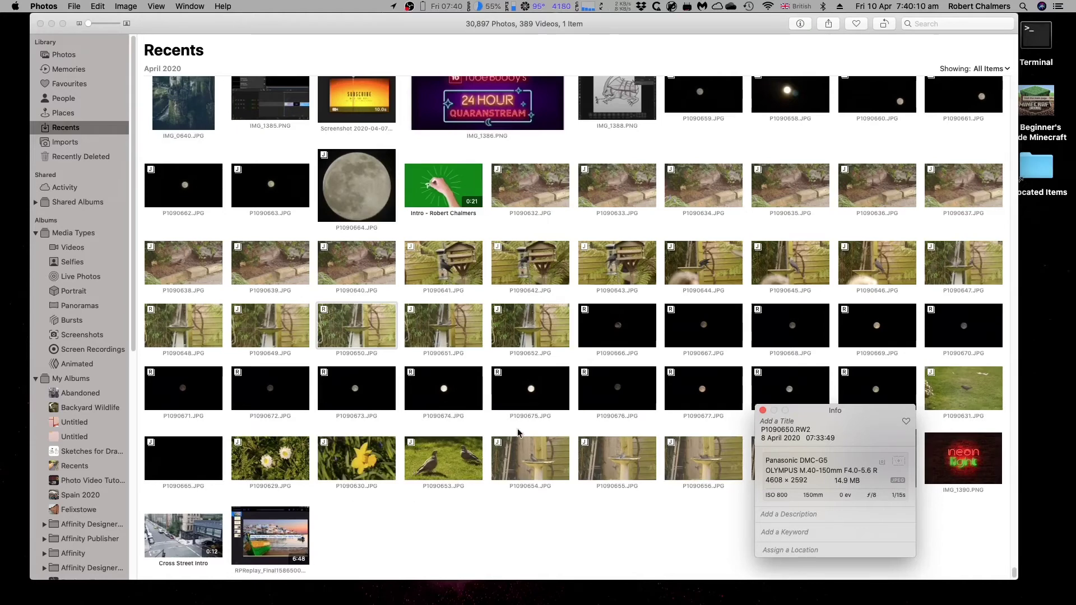
scroll(582, 398, "up", 3)
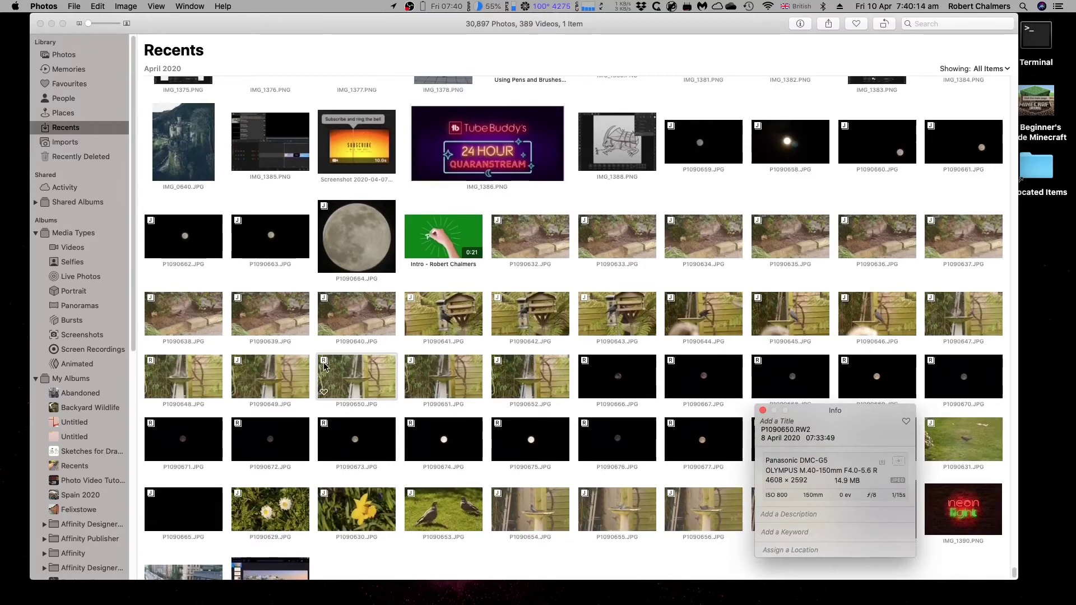
Select bird-bath photo P1090651 and view it full size as a 3.1 MB JPEG
left_click(434, 380)
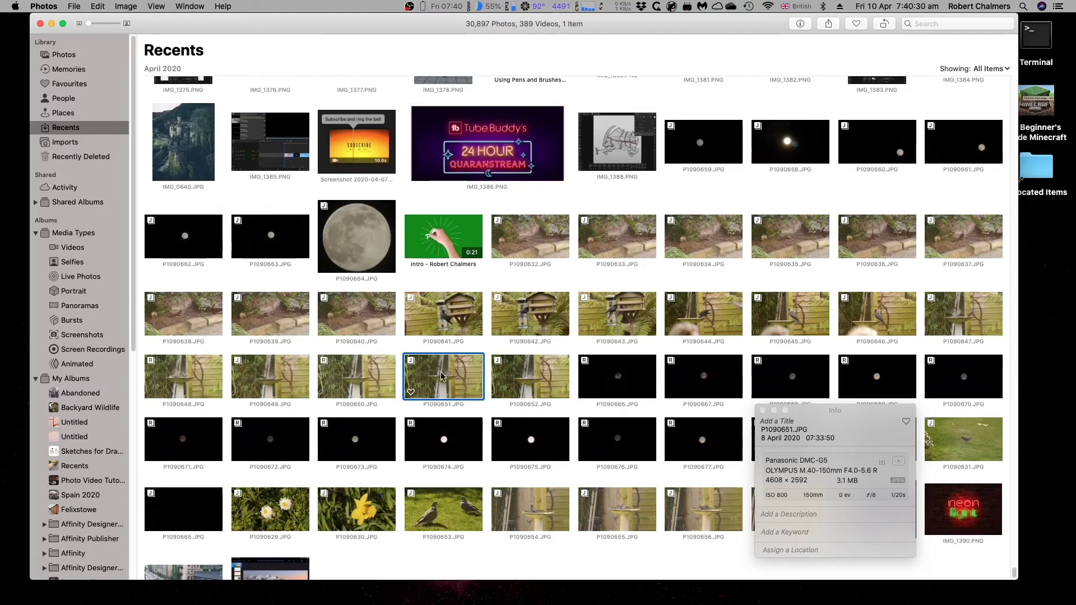
double_click(441, 373)
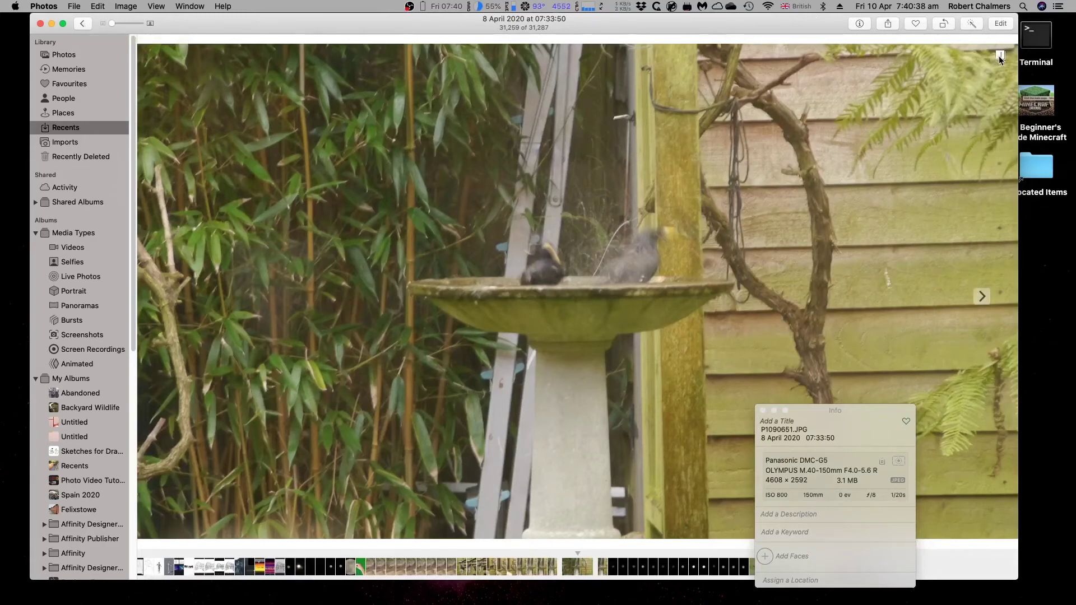
mouse_move(1000, 54)
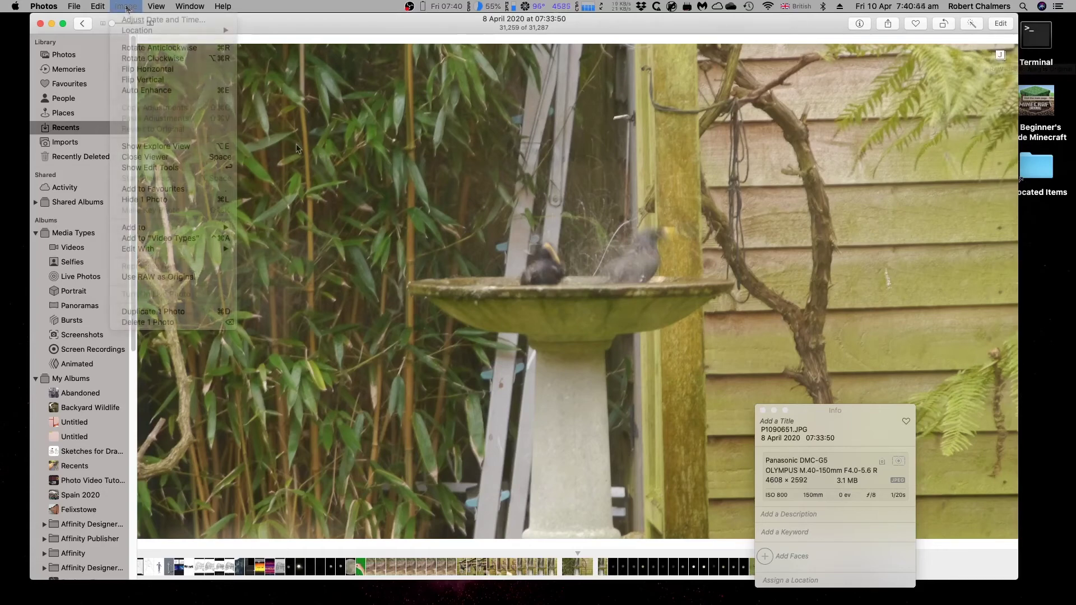
left_click(125, 6)
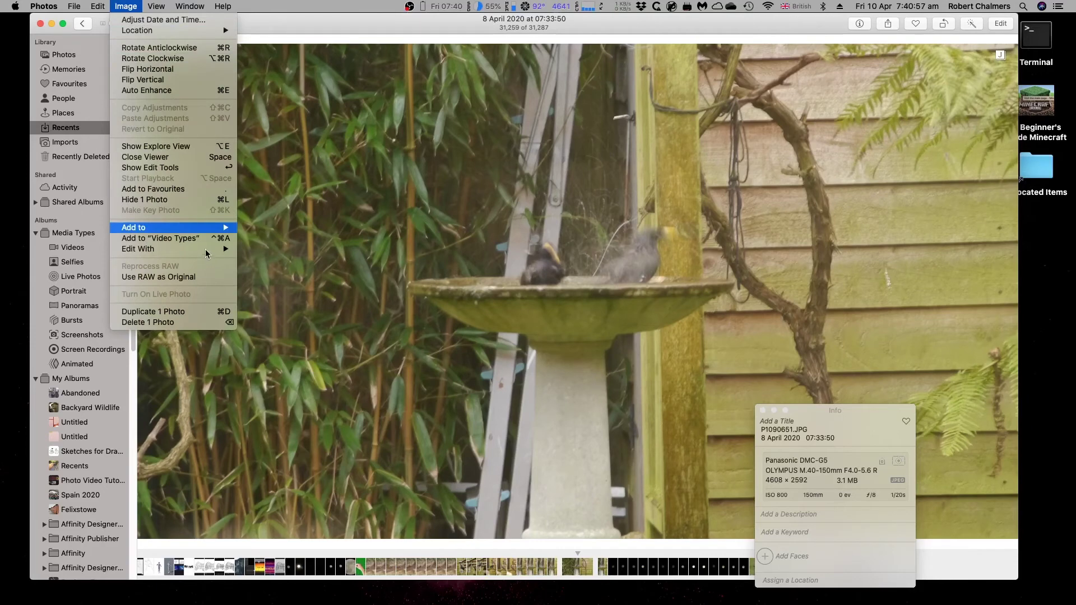
mouse_move(205, 249)
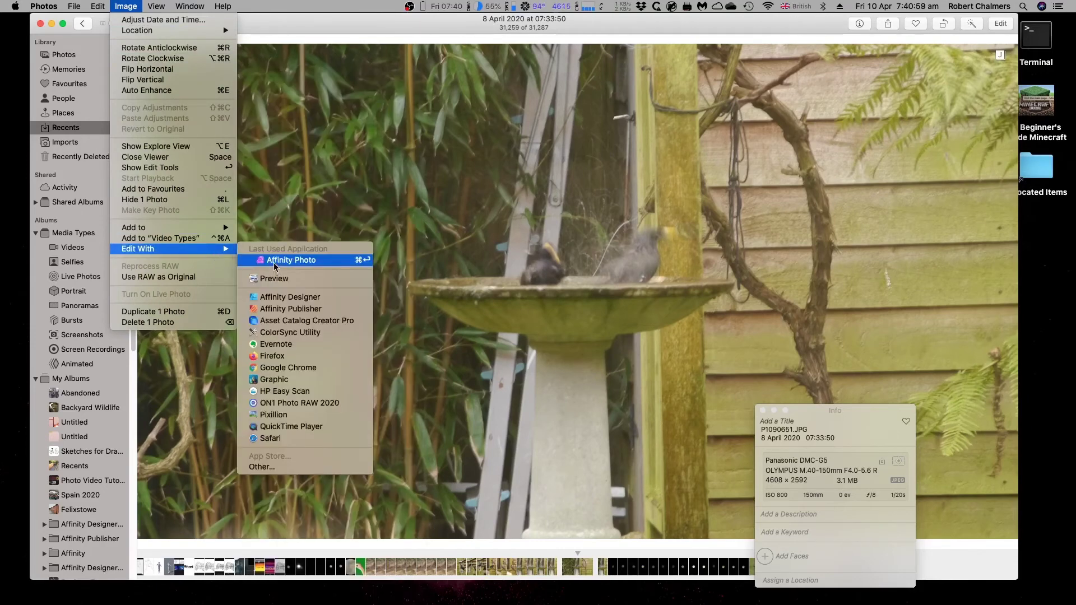
left_click(84, 25)
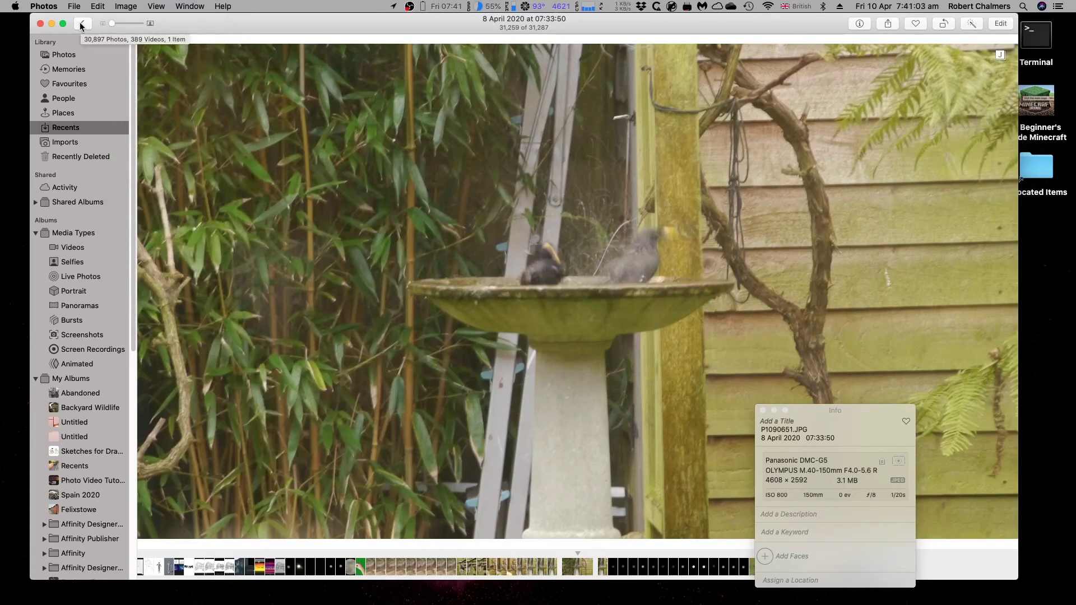
left_click(82, 26)
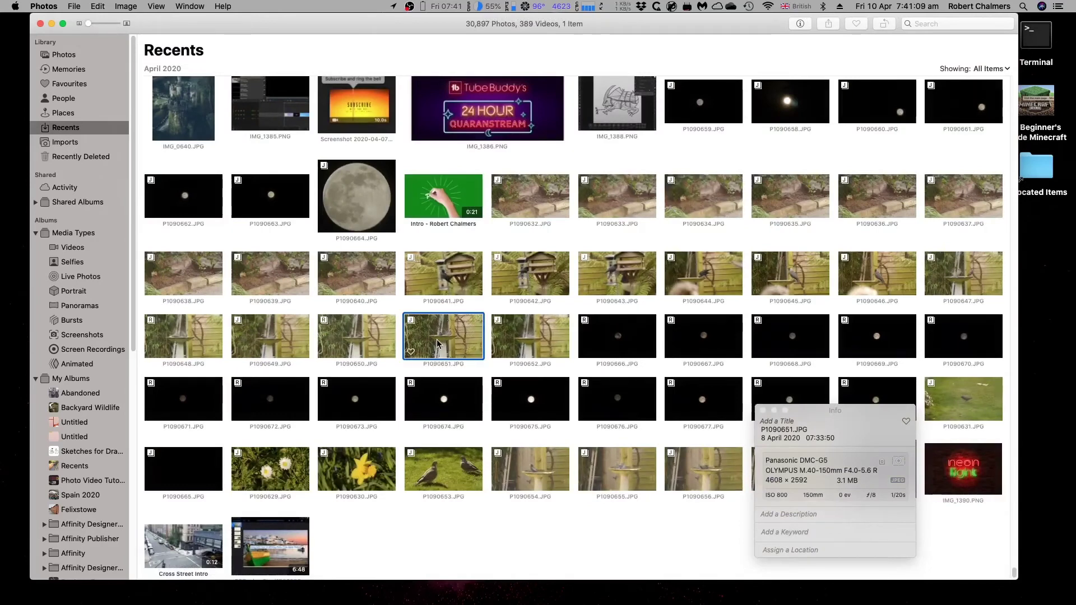
Dismiss P1090651's context menu, then bring up P1090650's Edit With application list
right_click(438, 338)
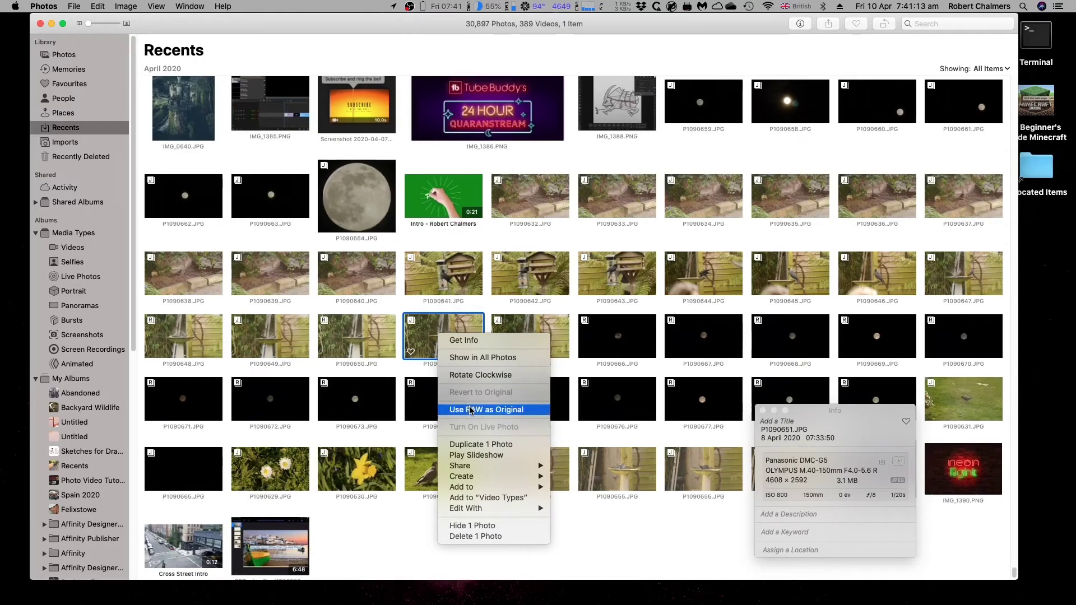
left_click(365, 337)
left_click(366, 336)
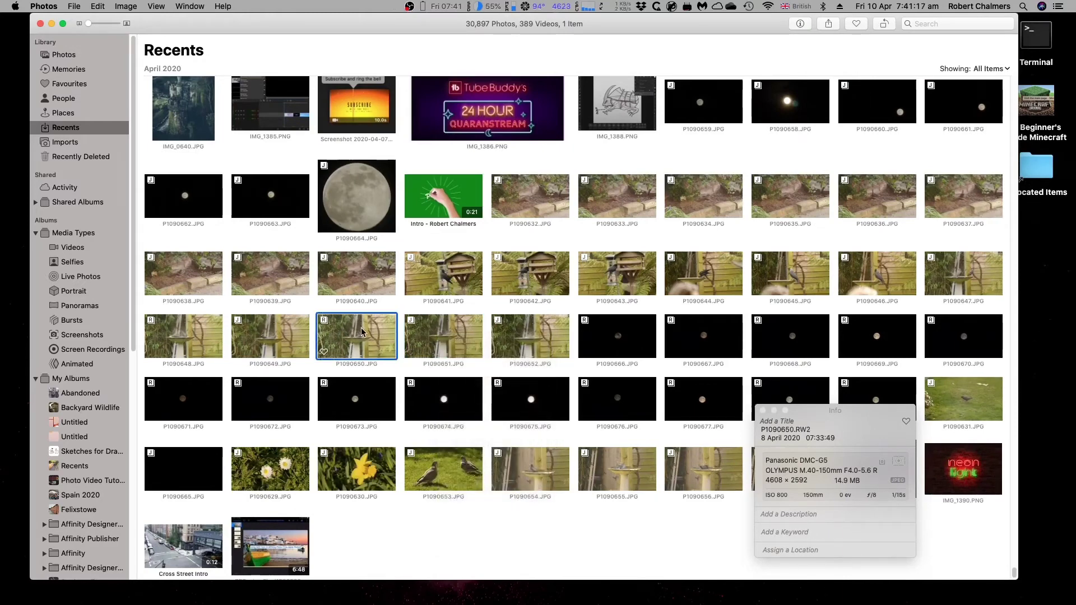
right_click(361, 327)
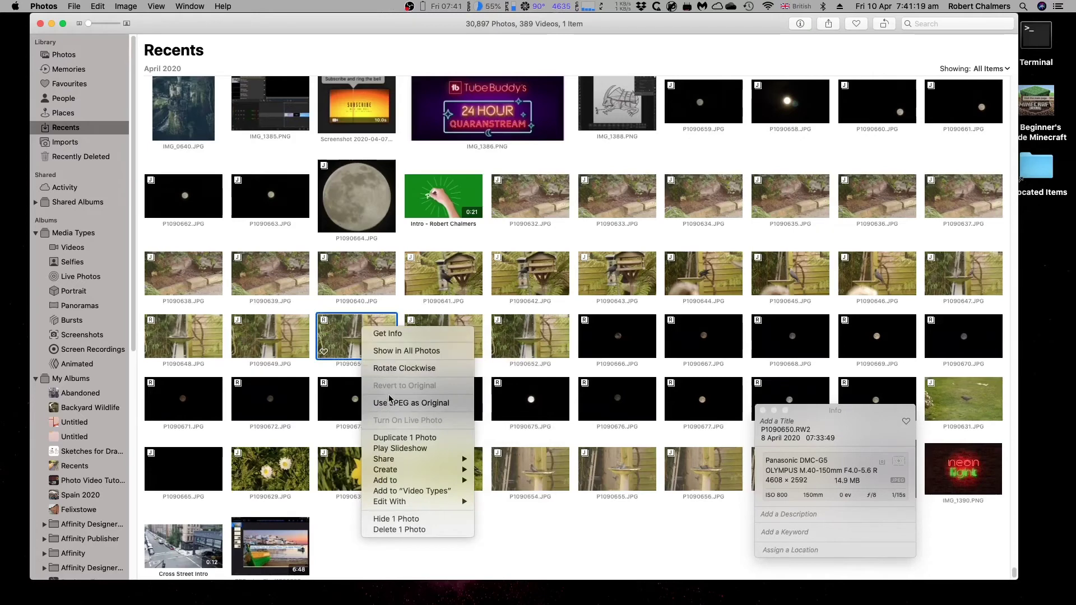
mouse_move(427, 502)
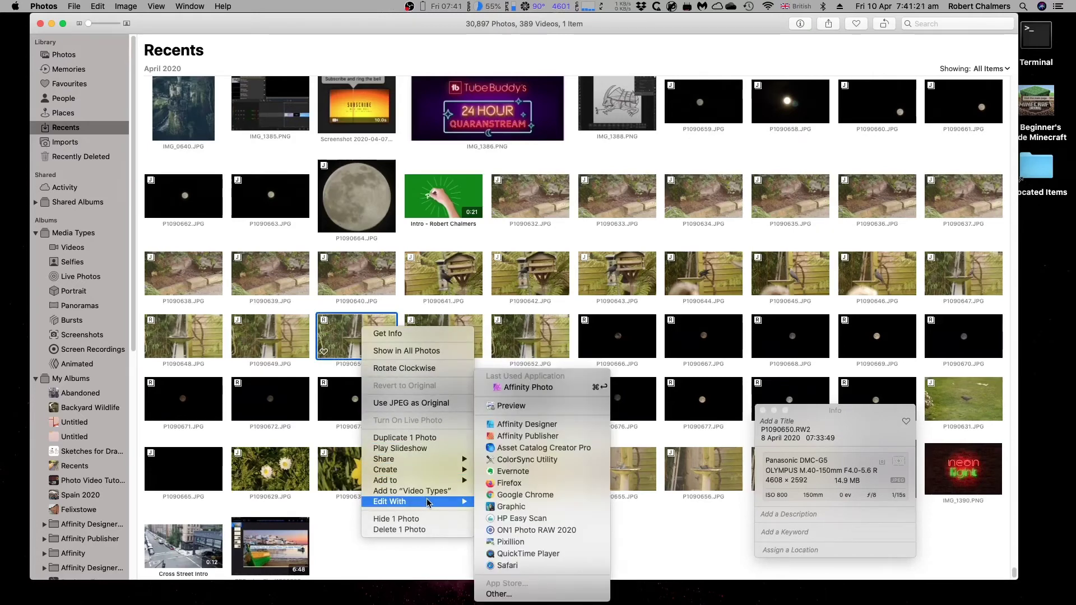
Send P1090650 to Affinity Photo for editing via Edit With
left_click(518, 393)
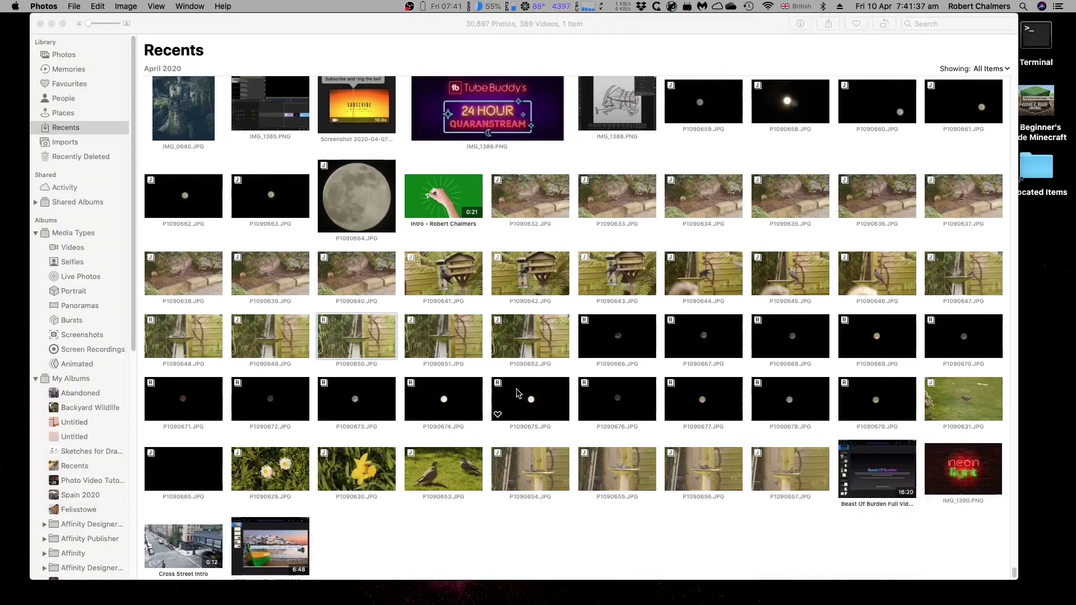
mouse_move(660, 603)
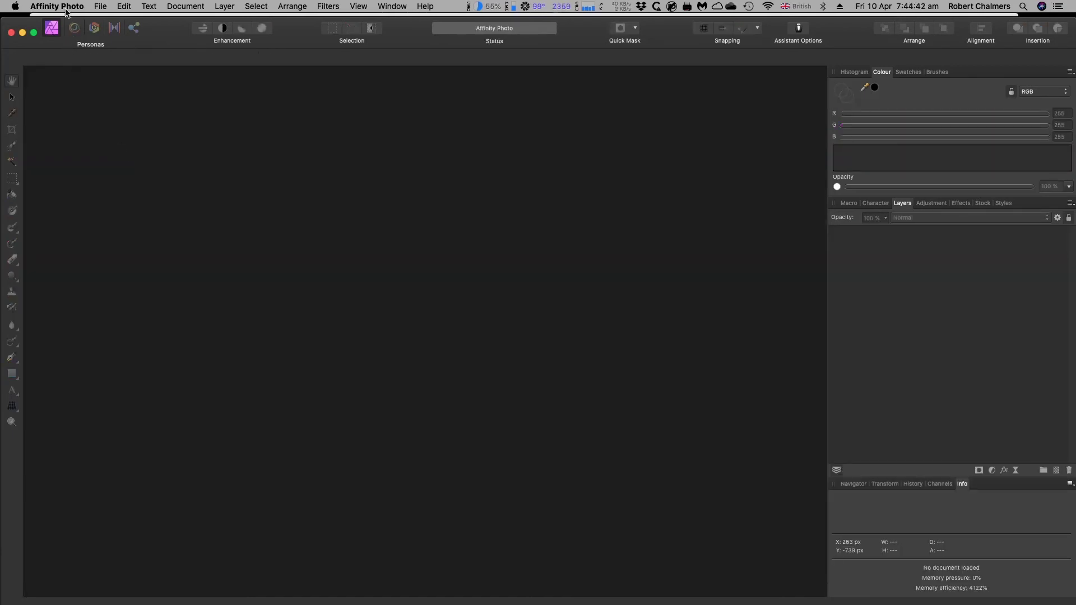
left_click(66, 12)
left_click(71, 162)
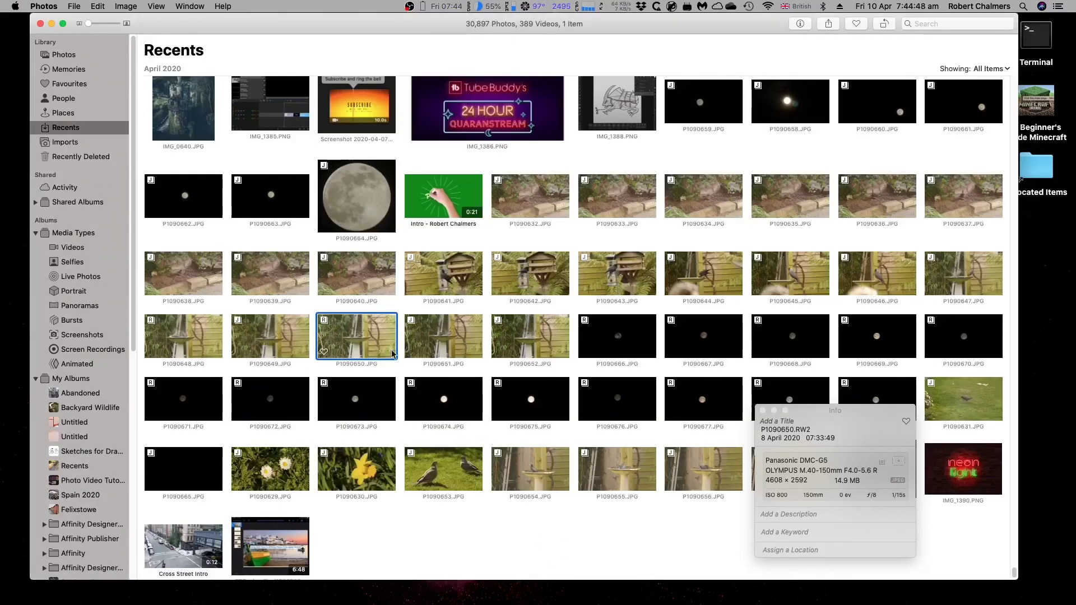
left_click(422, 534)
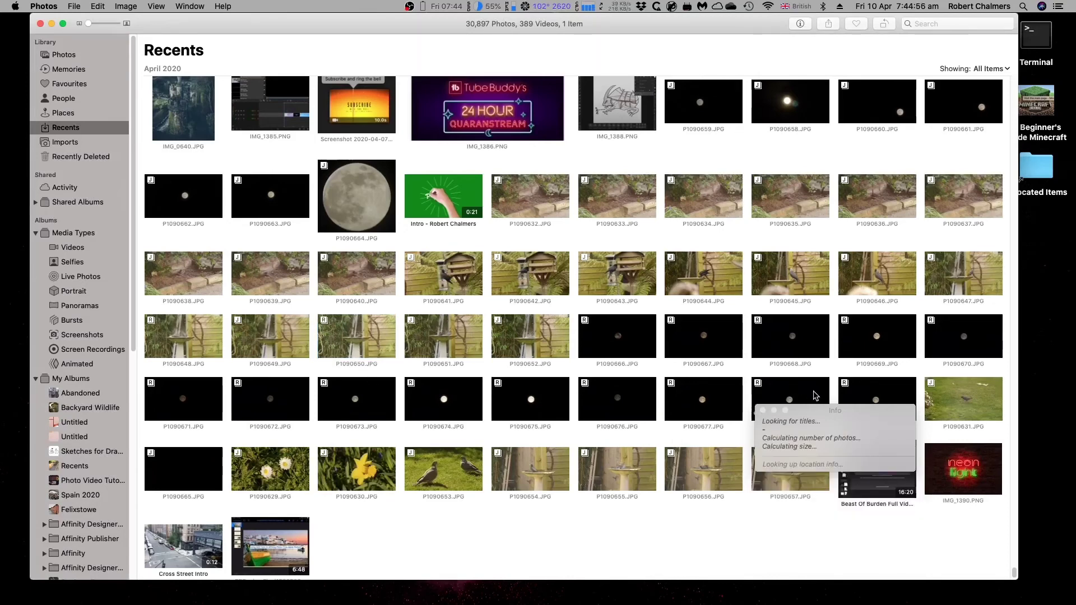
left_click(763, 411)
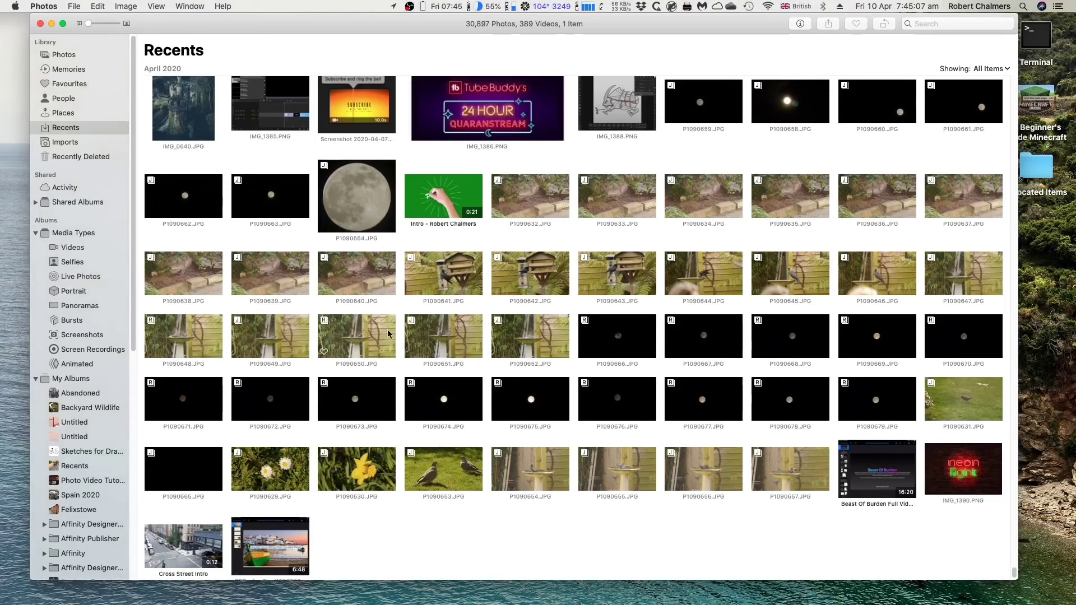
left_click(273, 330)
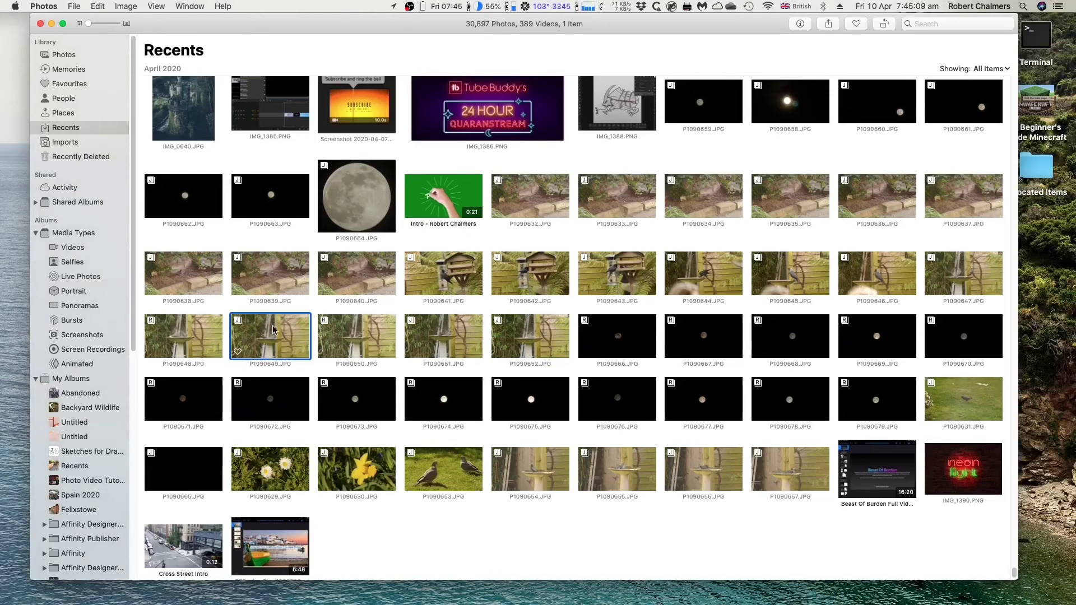
left_click(358, 338)
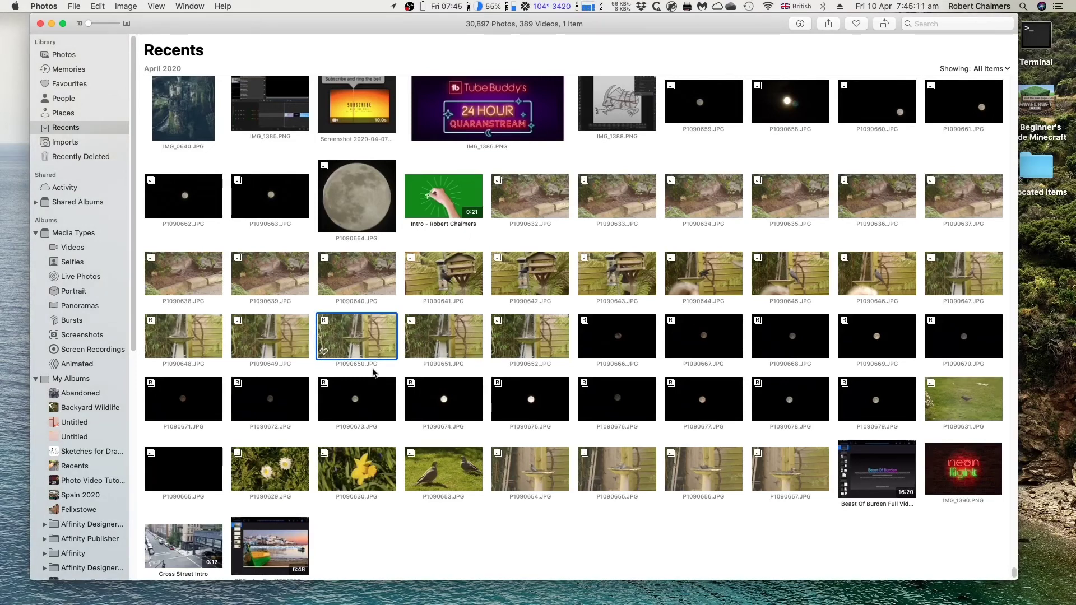
left_click(427, 410)
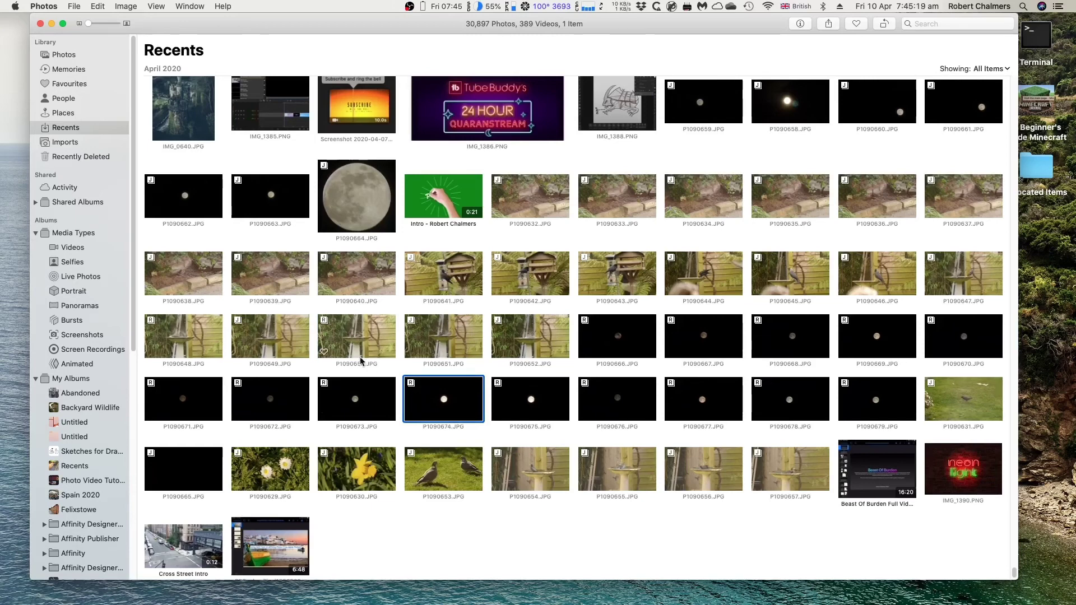
left_click(350, 343)
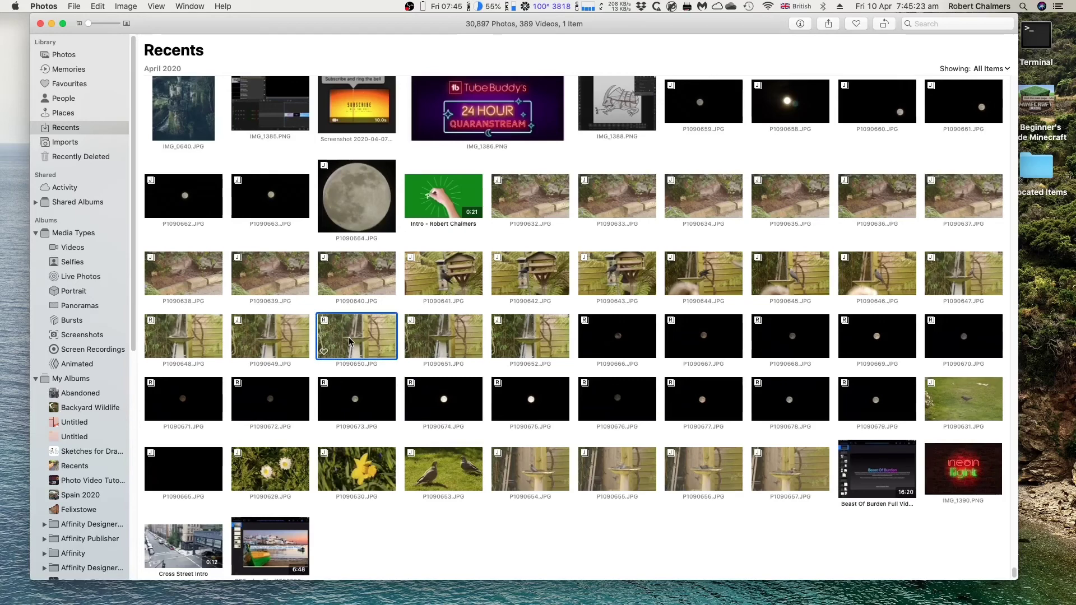
Open P1090650 and confirm in Info it is P1090650.RW2, 4608 × 2592, 14.9 MB
key("Return")
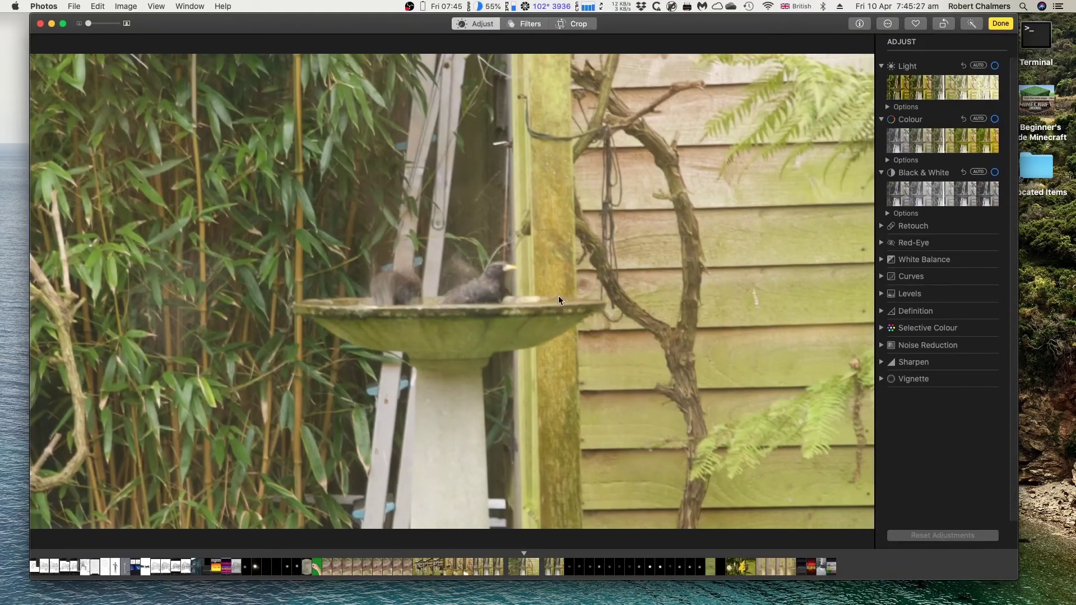
left_click(859, 25)
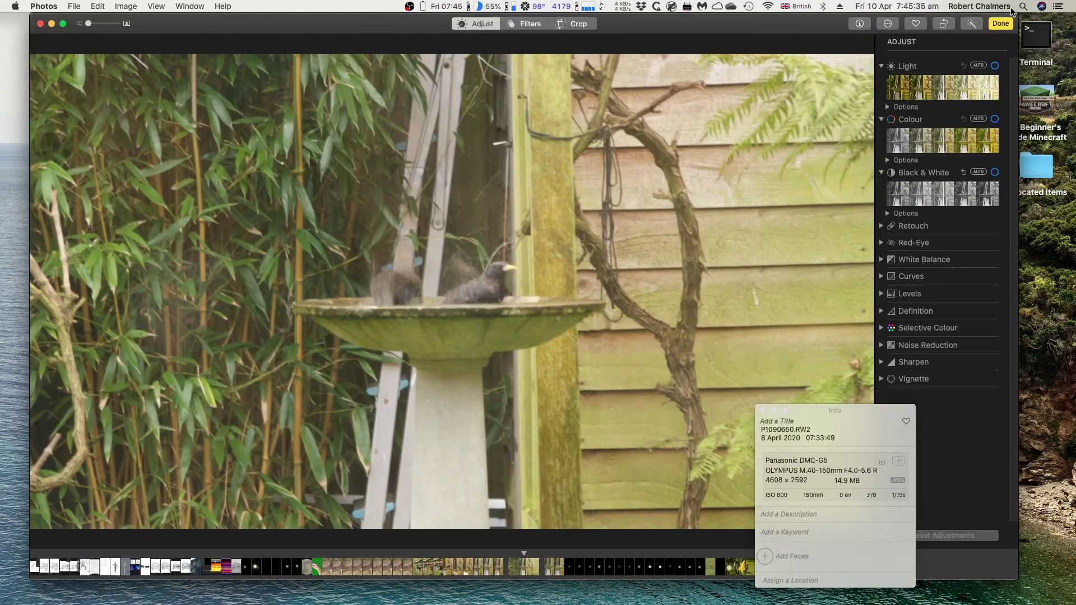
left_click(1000, 23)
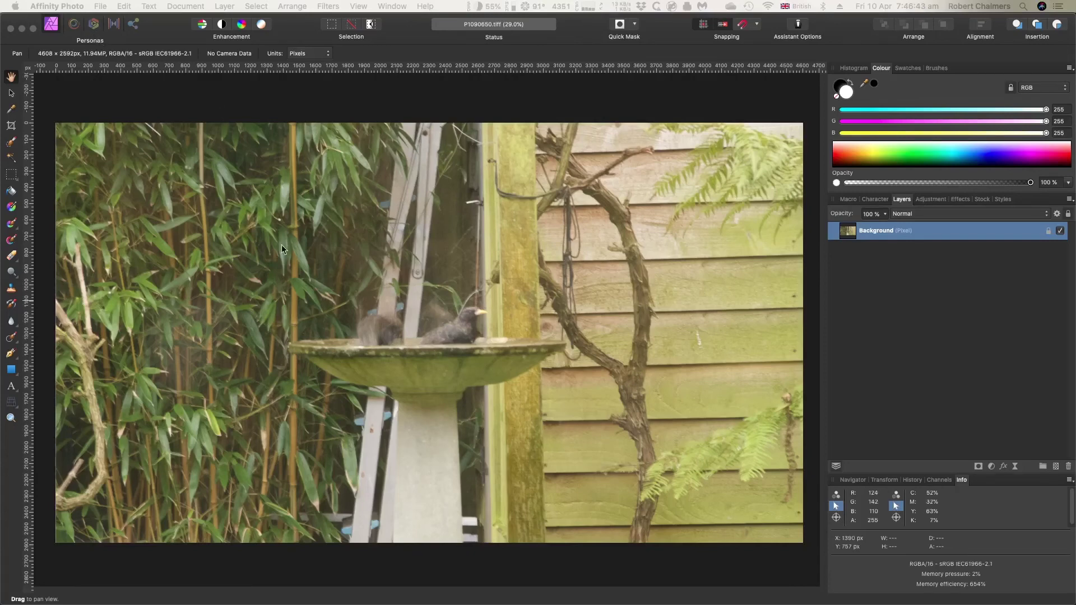
Back in Photos, send the moon photo P1090674 to Affinity Photo via Edit With
mouse_move(358, 600)
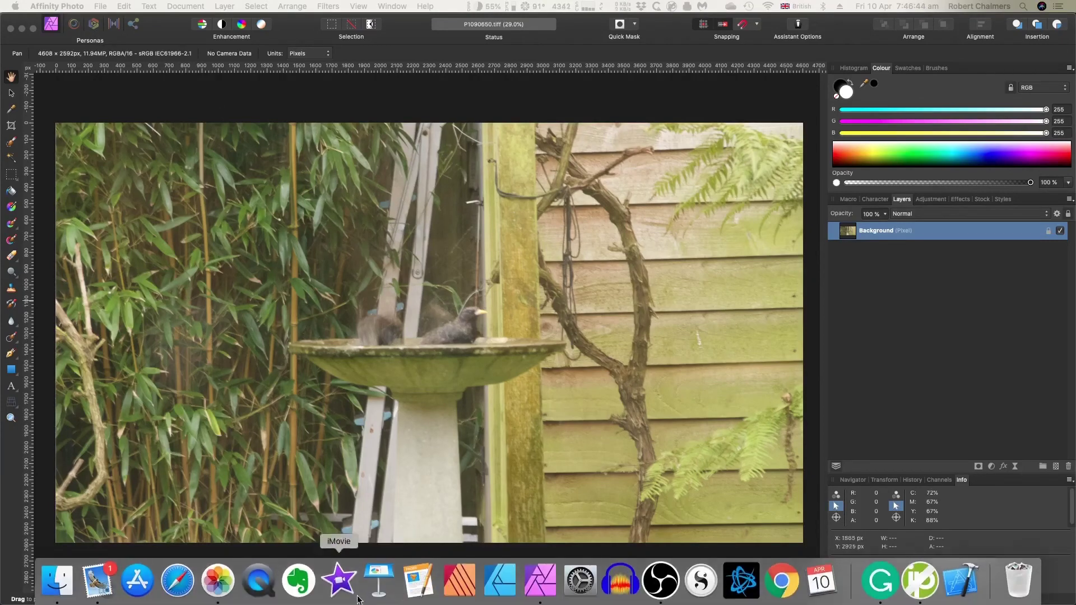
left_click(223, 586)
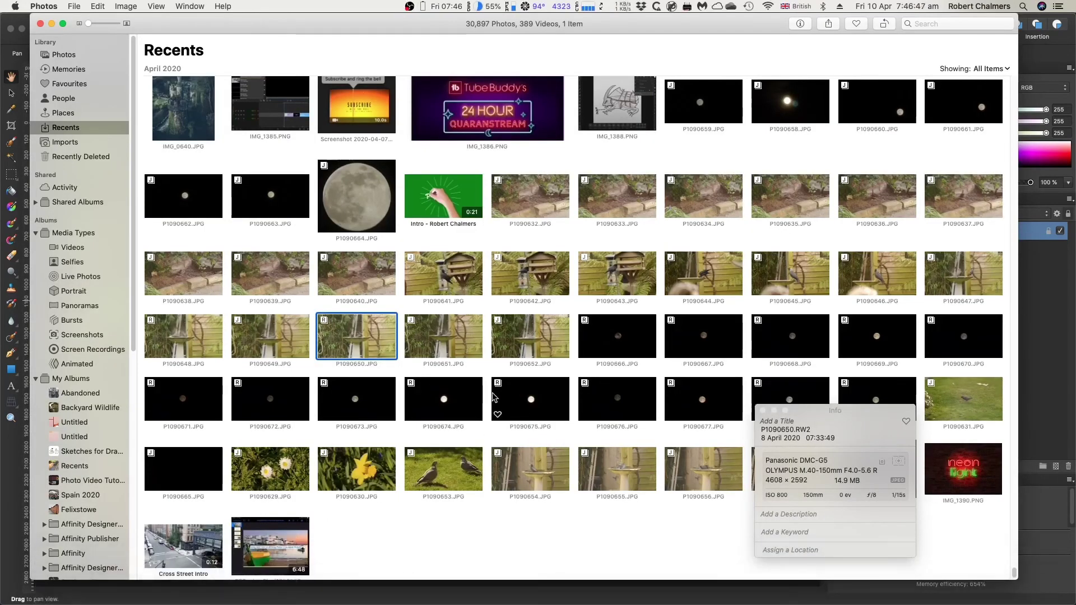
right_click(456, 392)
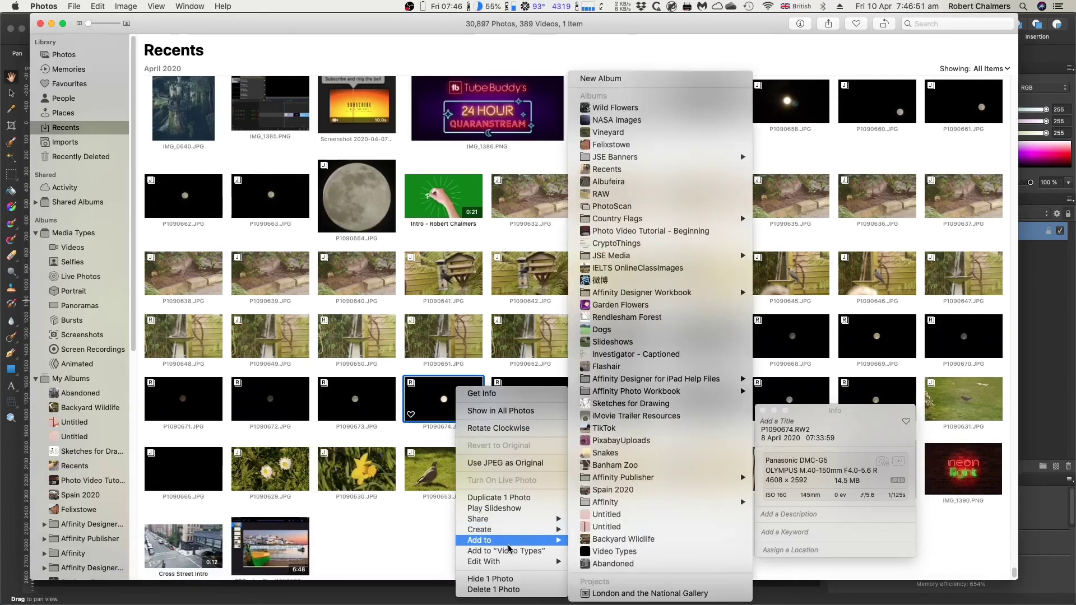
mouse_move(517, 561)
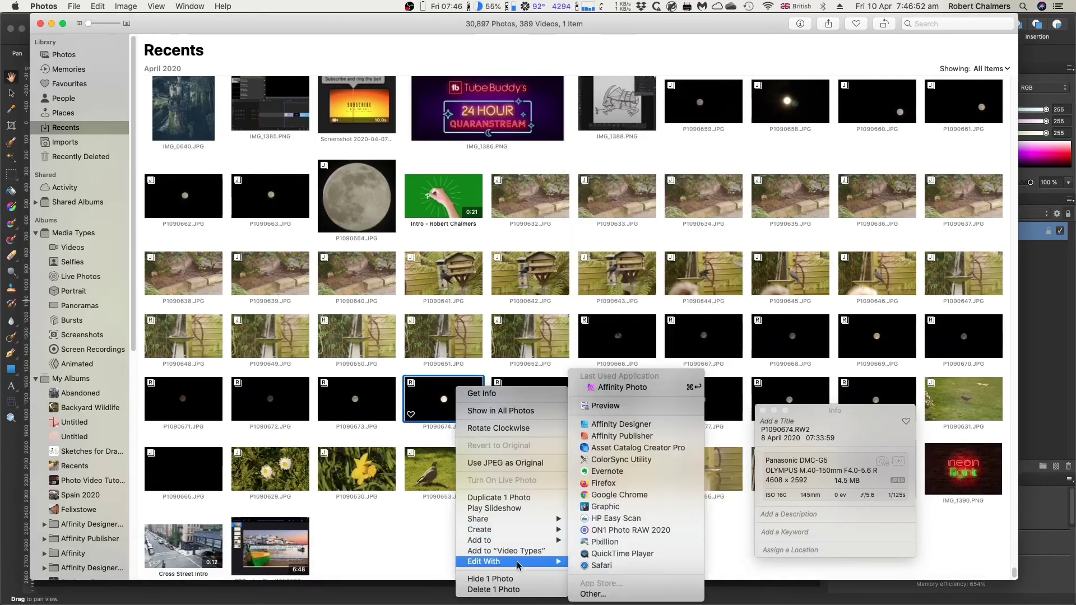
left_click(633, 388)
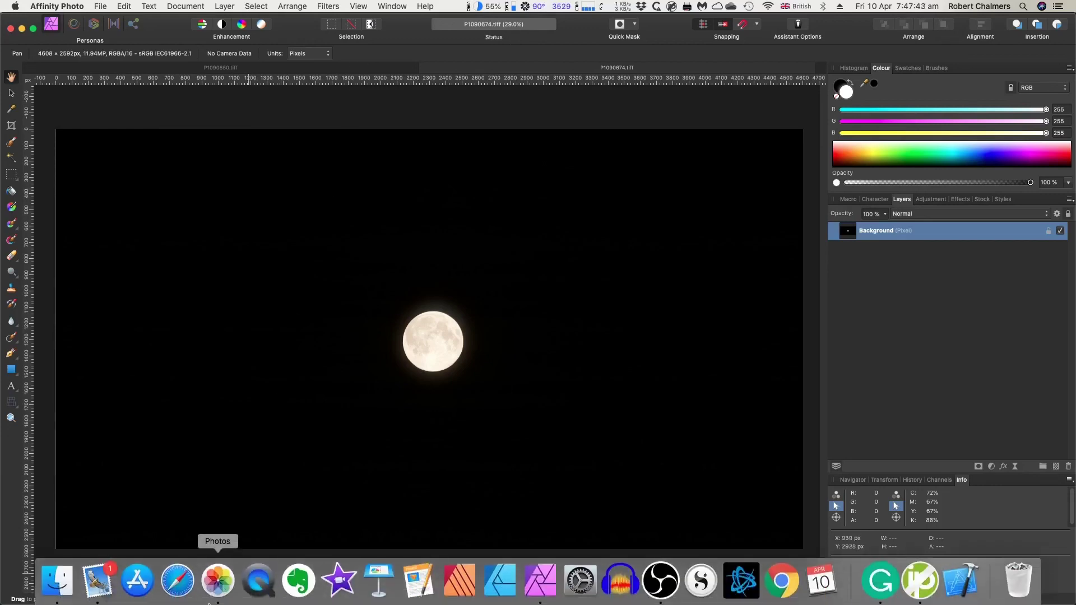
After viewing P1090674.tiff in Affinity Photo, return to Apple Photos
left_click(218, 580)
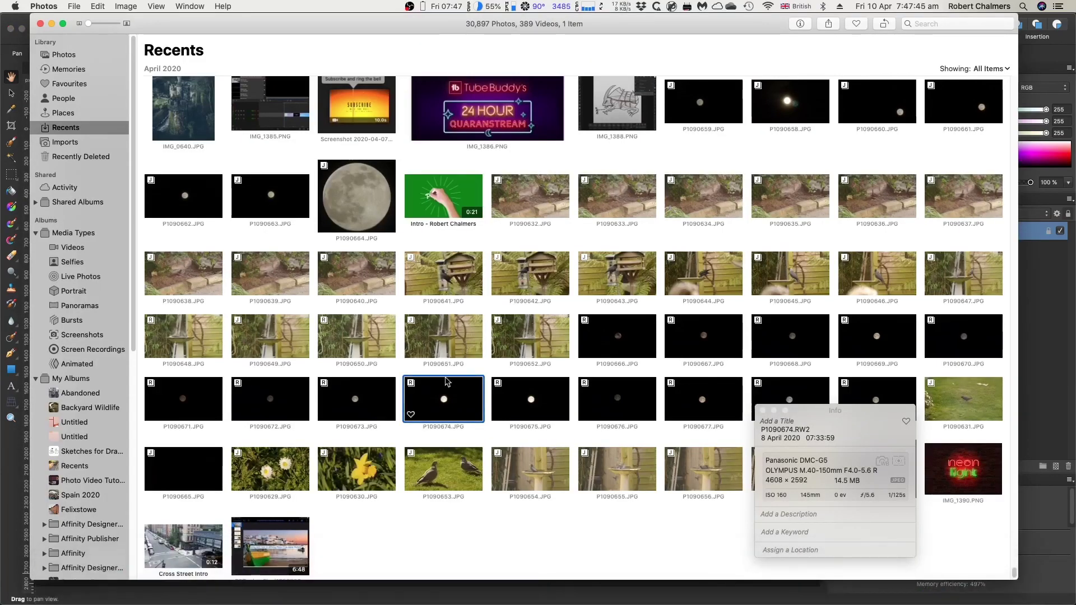
Select P1090652 and hand it to Affinity Photo through Edit With > Affinity Photo
left_click(523, 335)
right_click(523, 333)
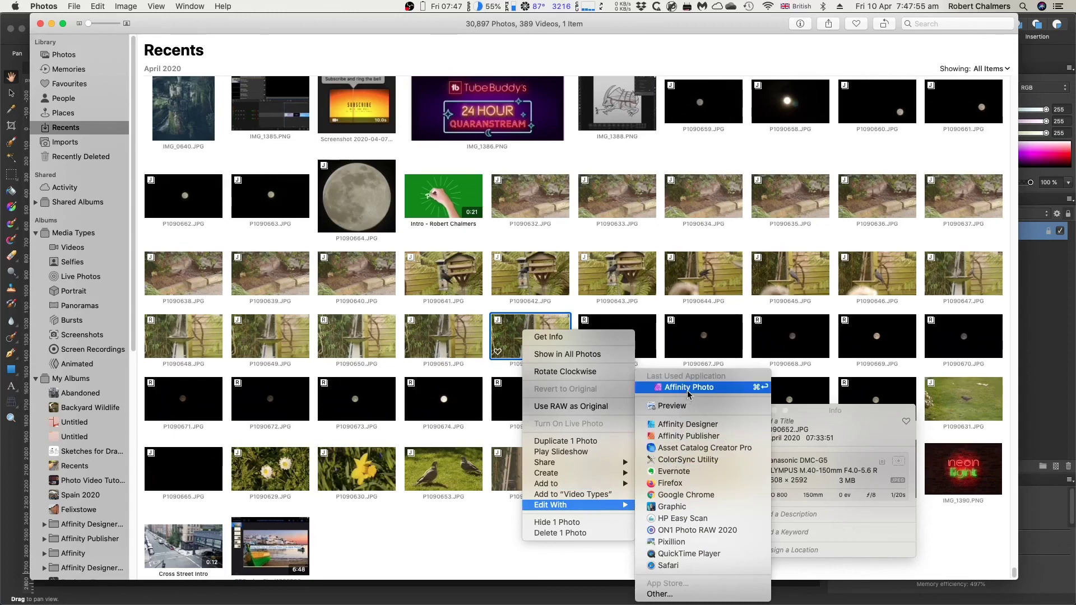
left_click(688, 388)
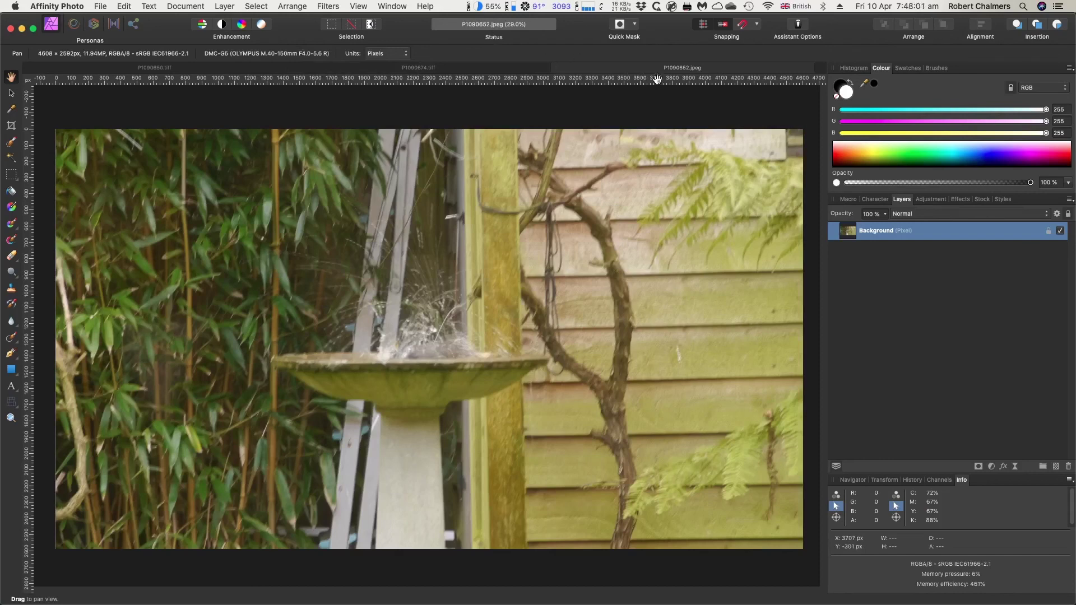
Compare the P1090674.tiff and P1090650.tiff tabs, ending on P1090650.tiff
left_click(427, 69)
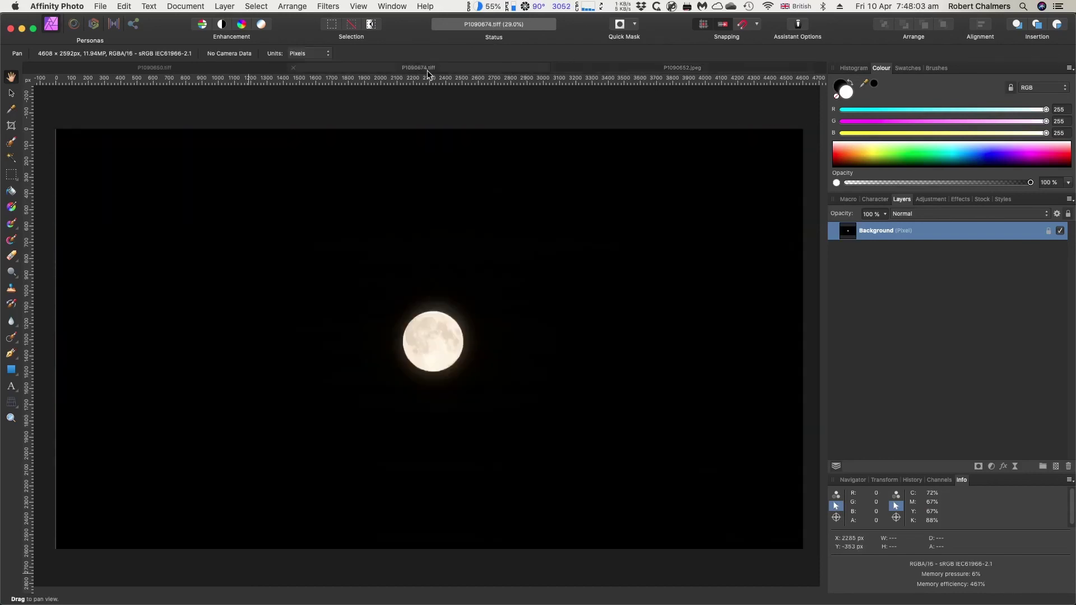
left_click(232, 72)
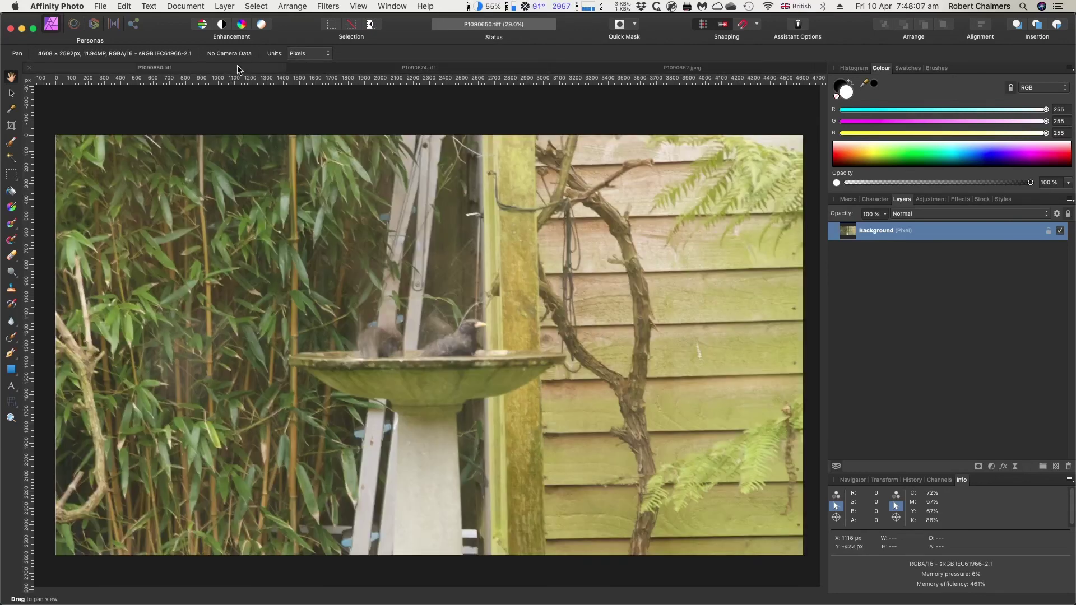